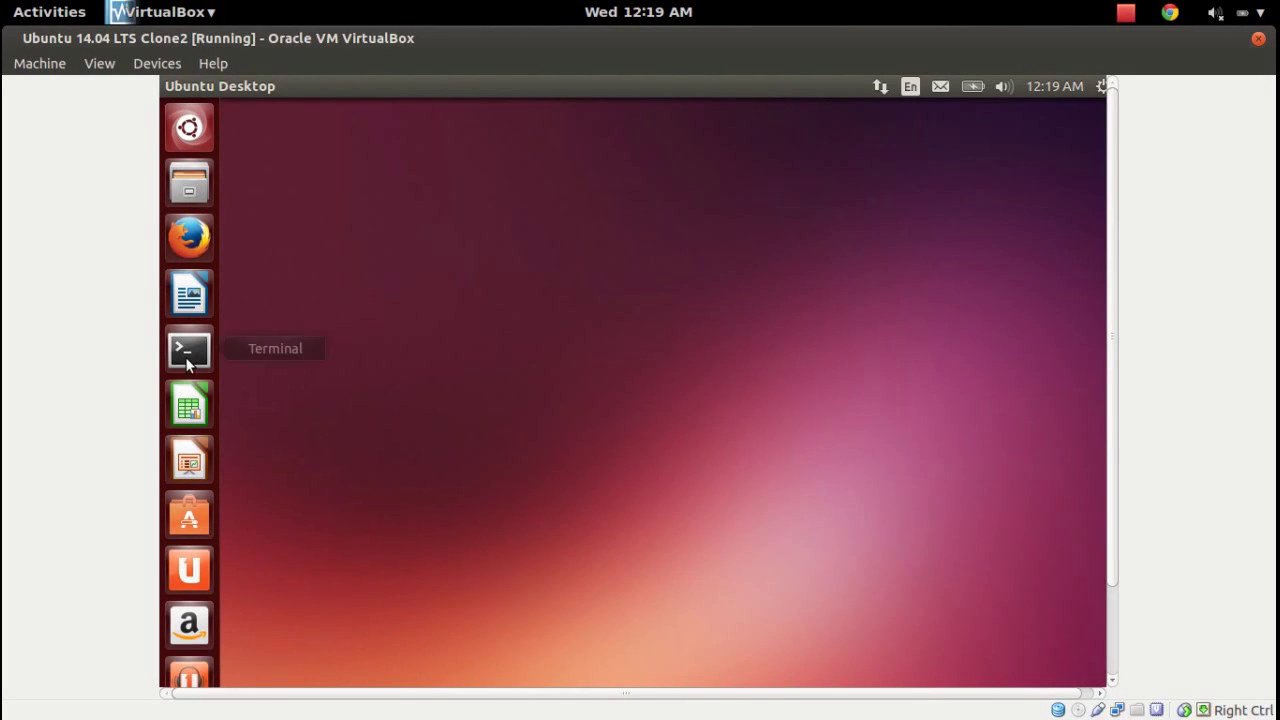
Step: Open a terminal and run lsb_release -a to show the release details
click(187, 355)
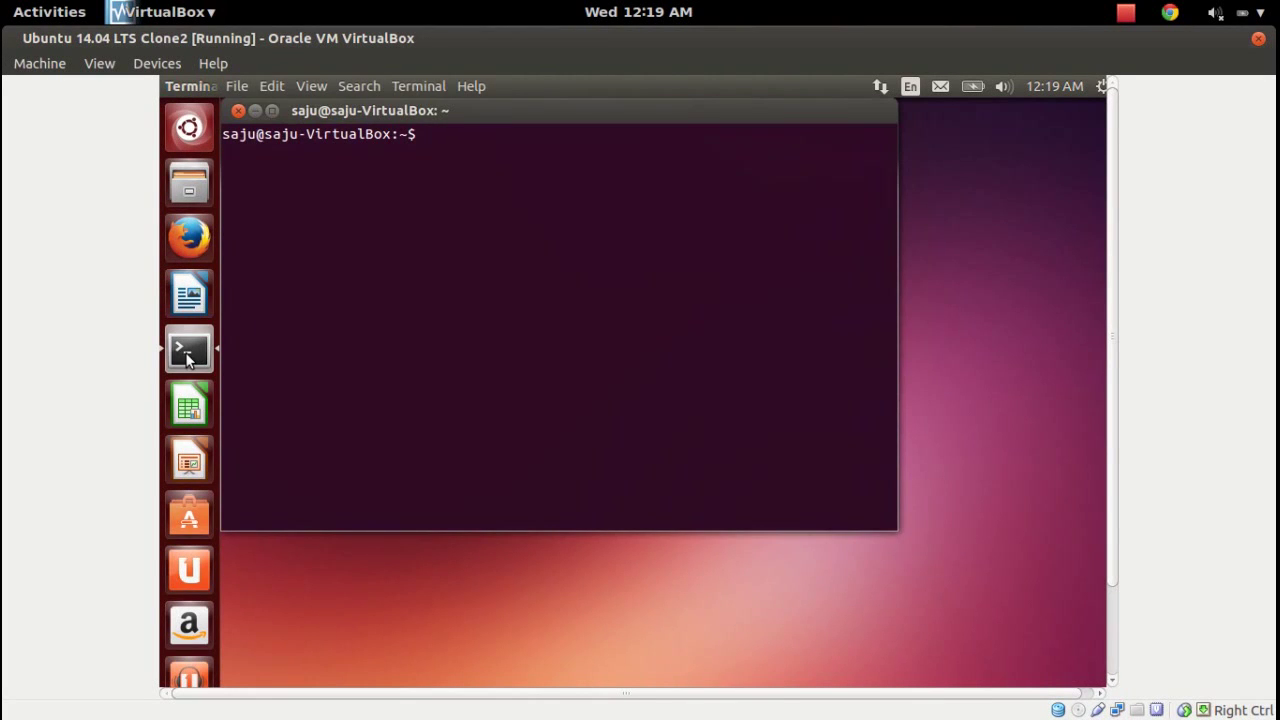
key(Return)
key(Return)
key(Return)
key(Return)
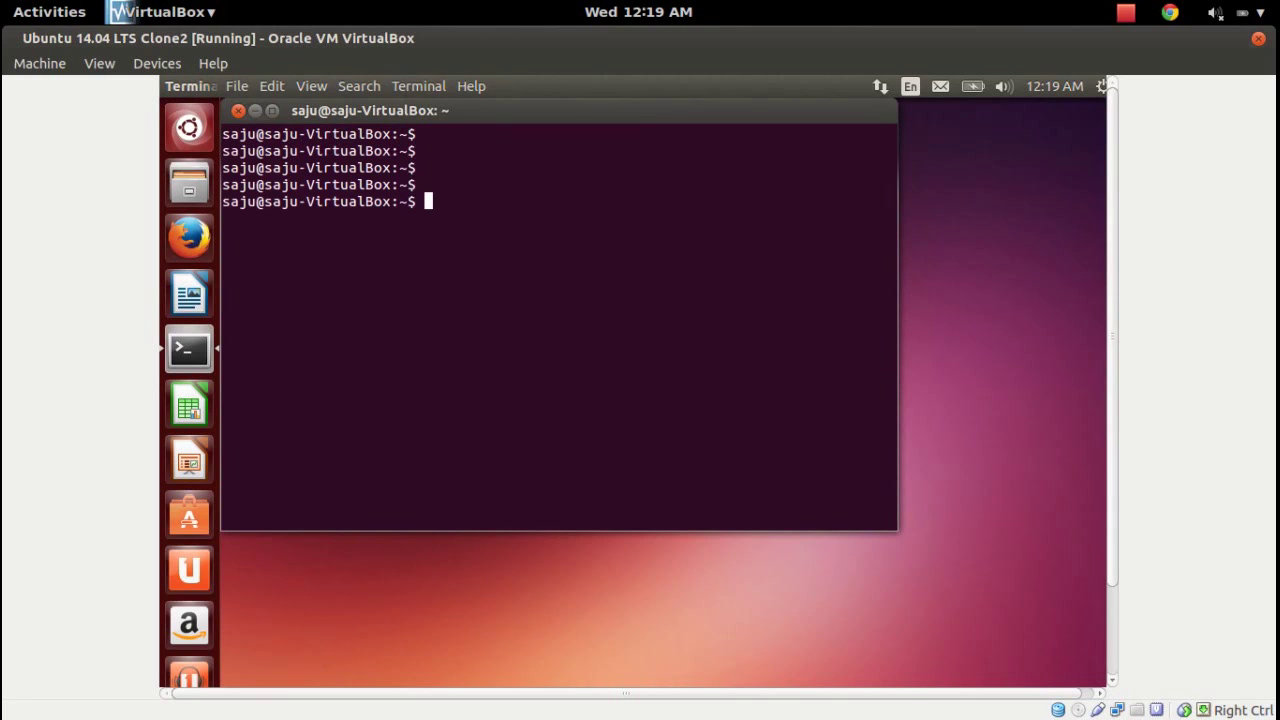
text(lsb_r)
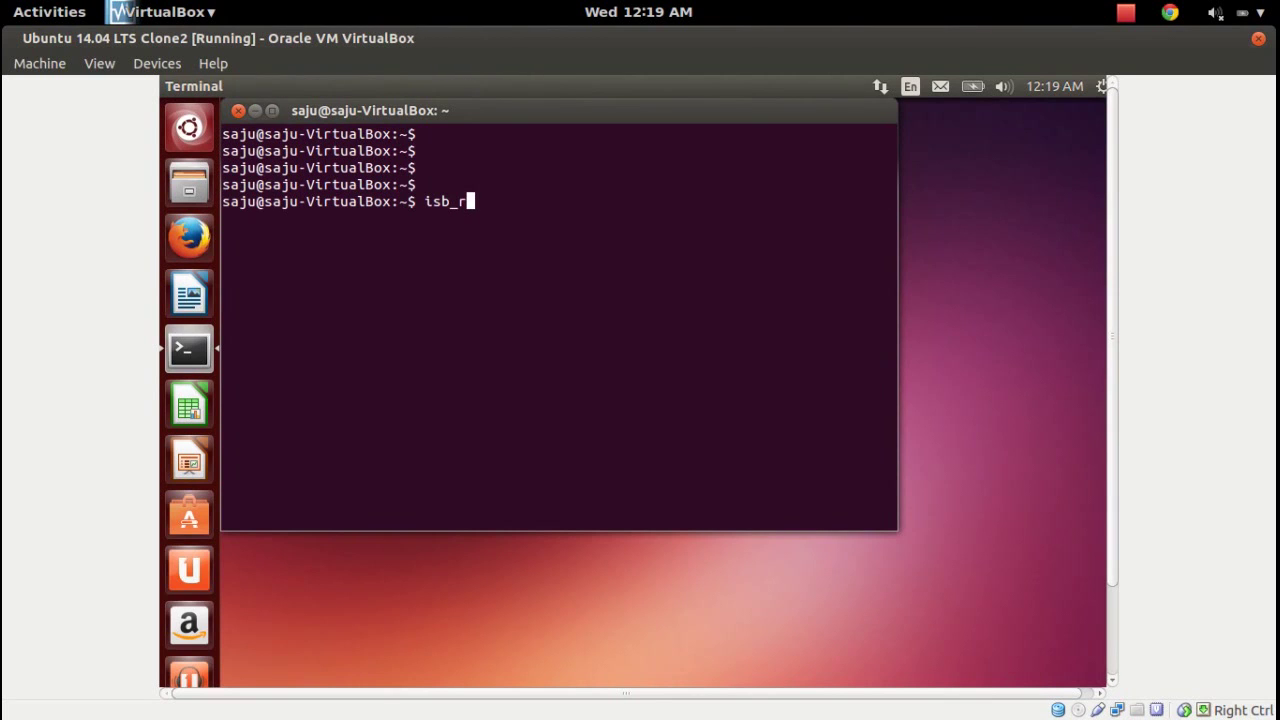
text(ele)
key(BackSpace)
key(BackSpace)
key(BackSpace)
key(BackSpace)
key(BackSpace)
key(BackSpace)
key(BackSpace)
key(BackSpace)
text(lsb_release -a)
key(Return)
key(Return)
key(Return)
key(Return)
key(Return)
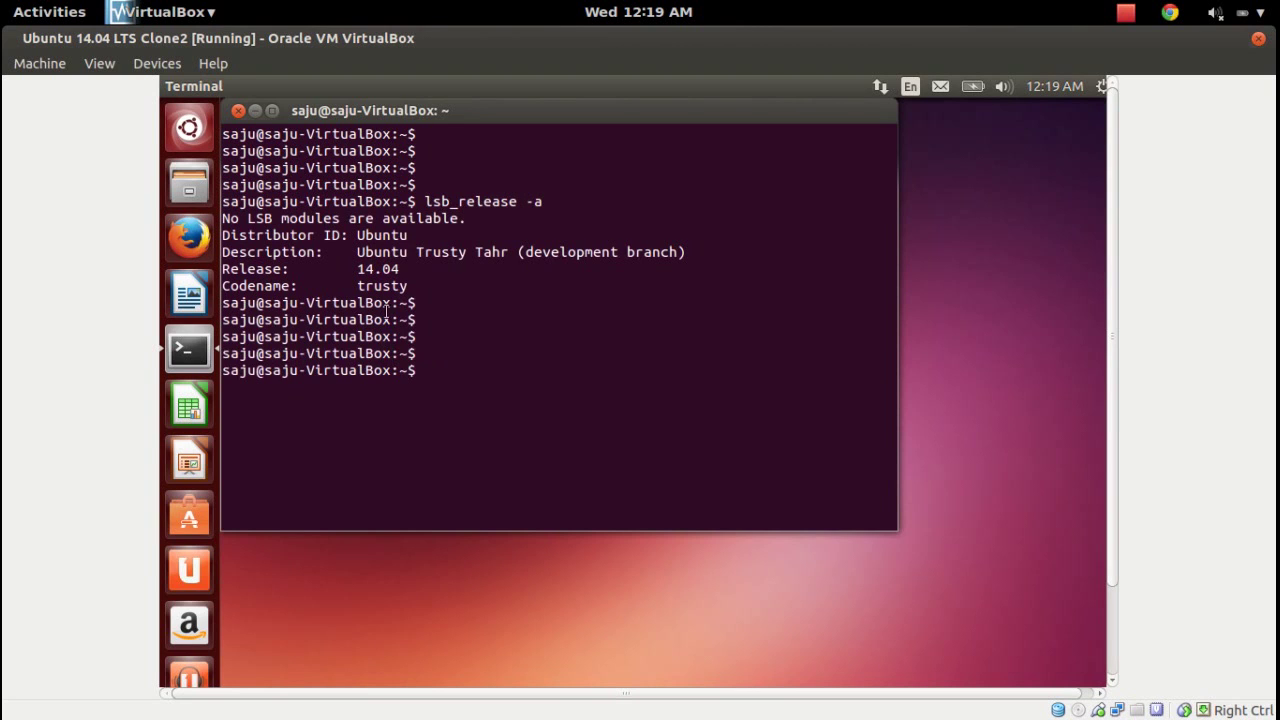
Step: Highlight the Ubuntu 14.04 trusty release output and the word 'development', then clear the selection
drag(410, 288, 211, 224)
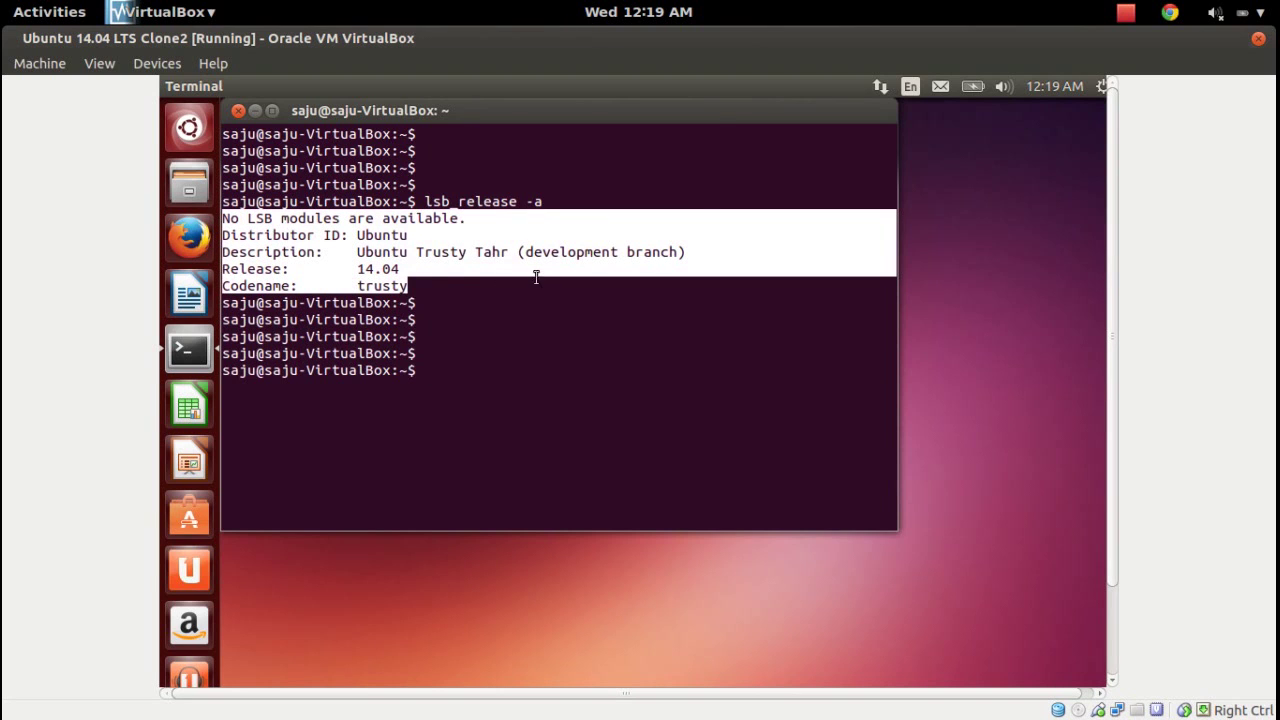
double_click(566, 253)
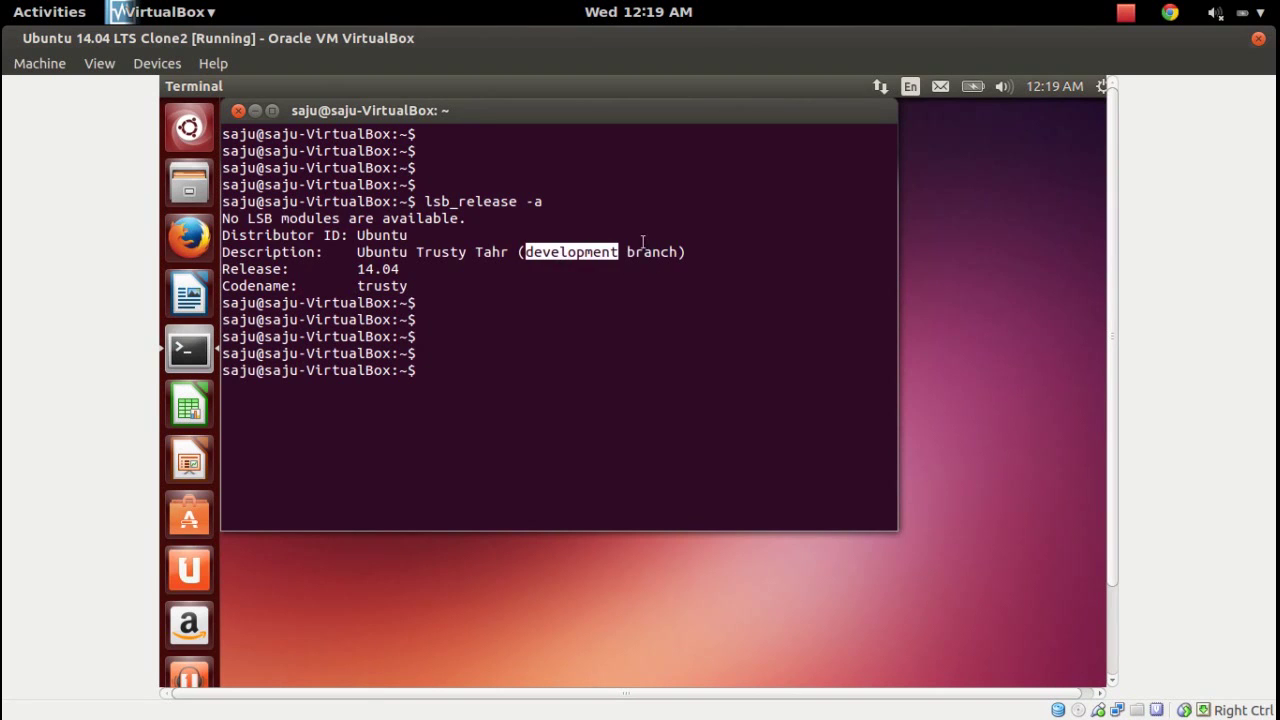
click(360, 288)
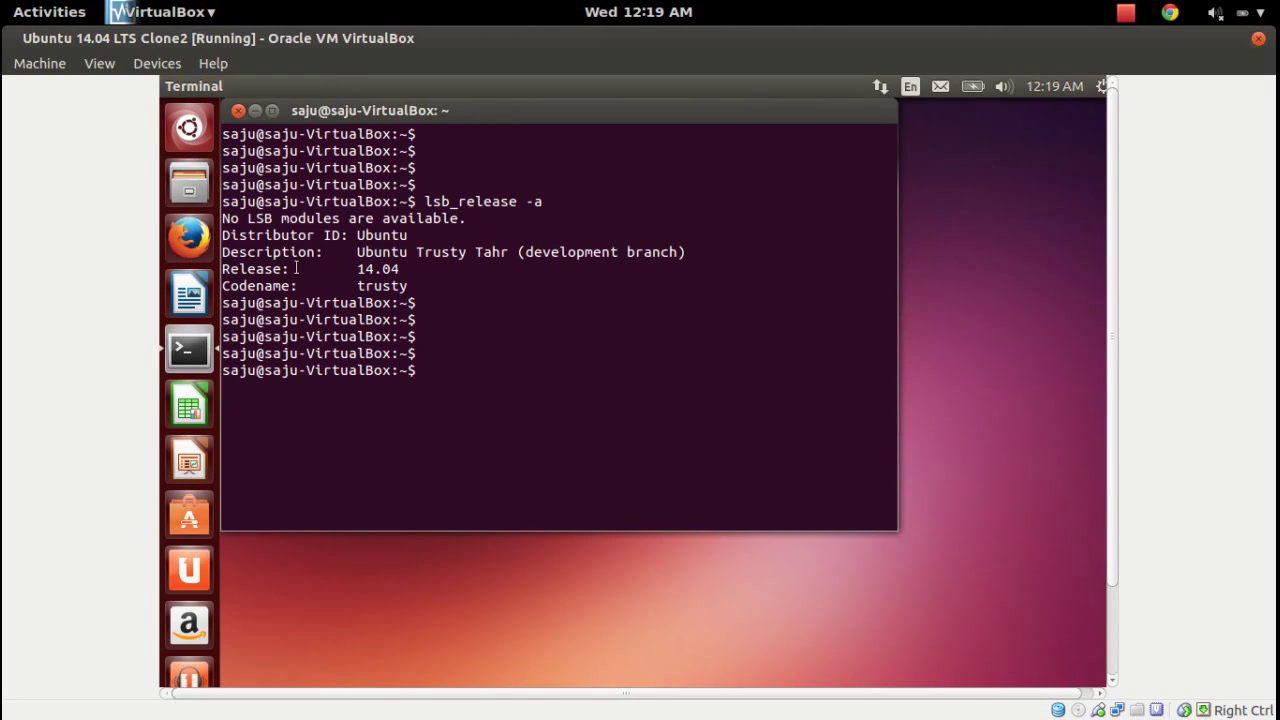
key(Return)
key(Return)
key(Return)
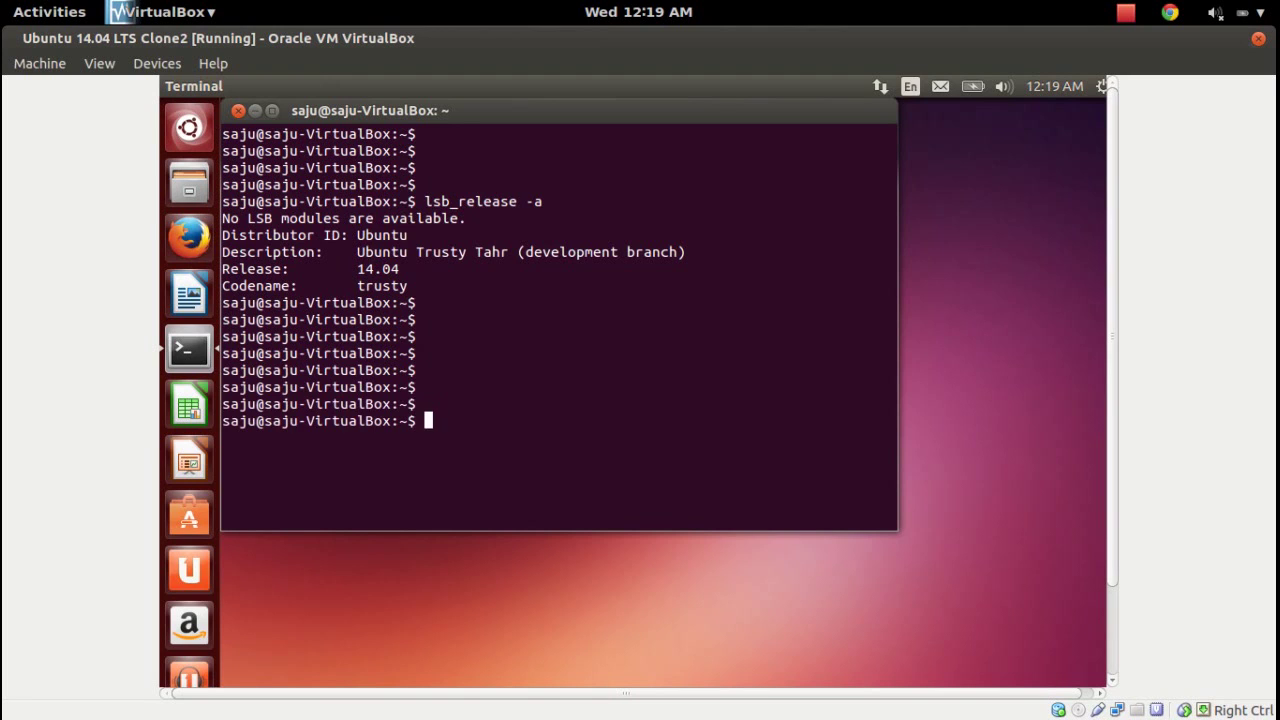
click(189, 191)
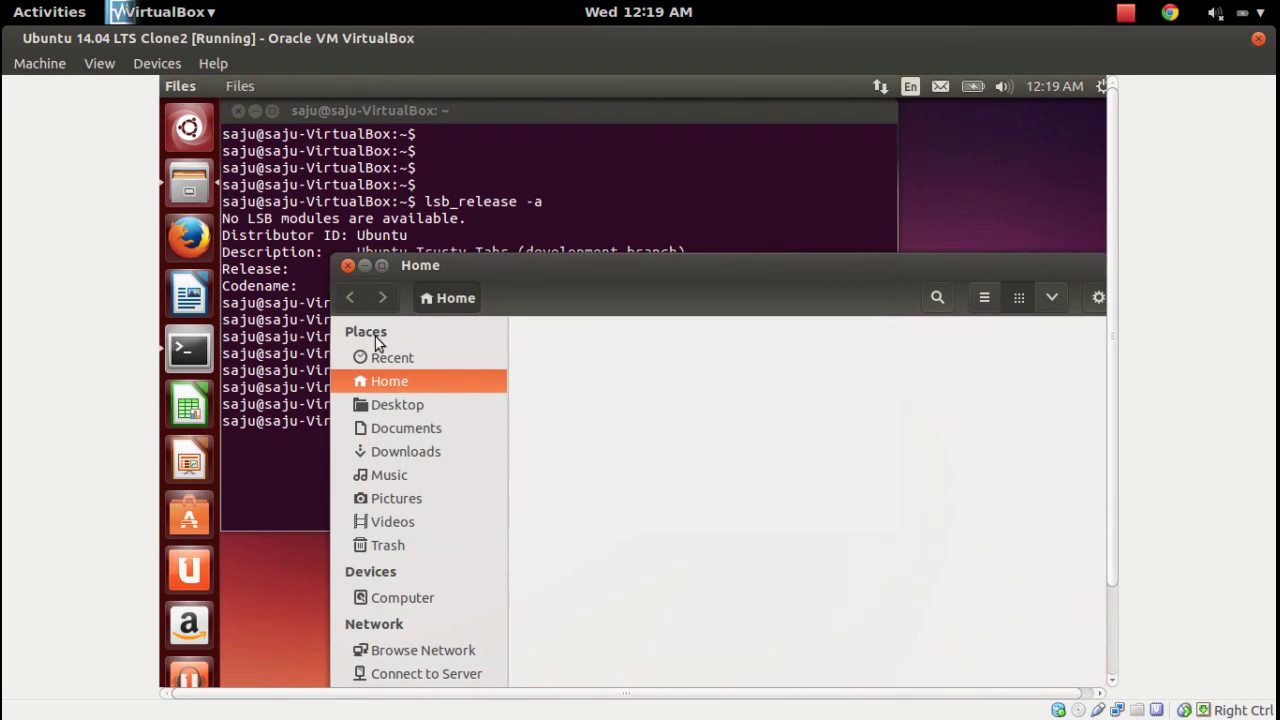
click(414, 455)
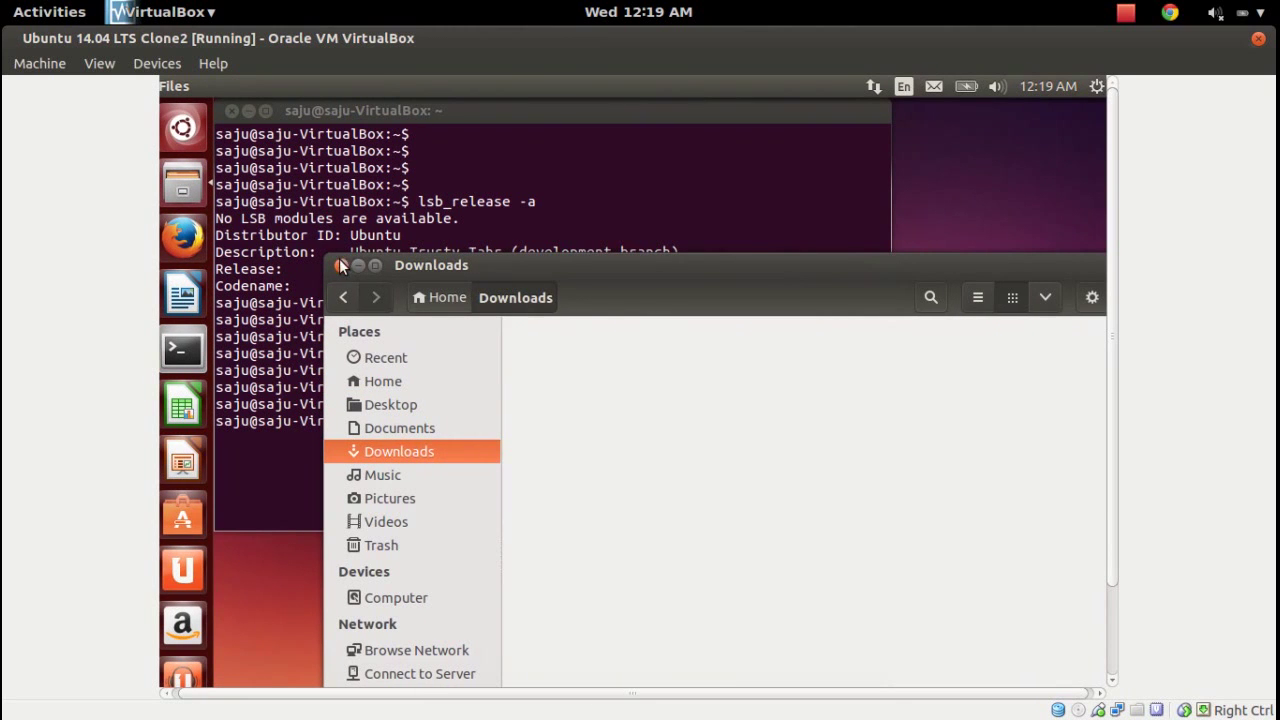
click(340, 265)
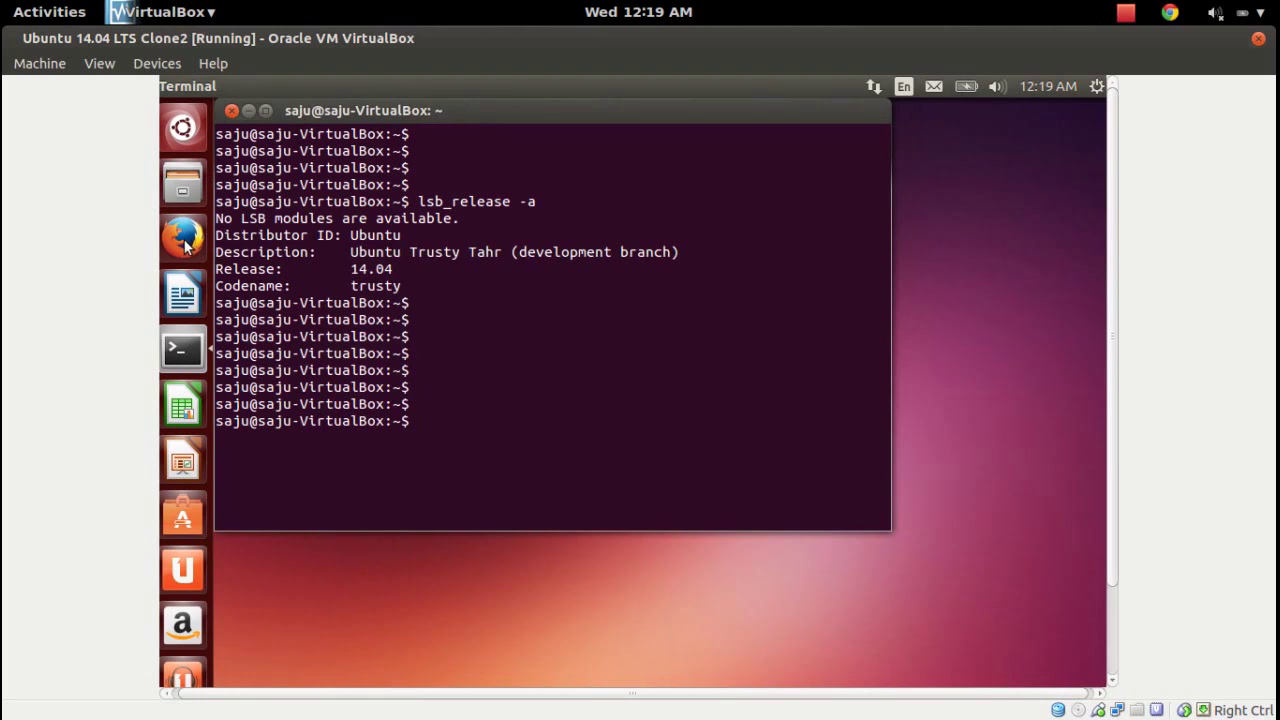
Step: Launch Firefox and search the web for 'skype'
click(185, 245)
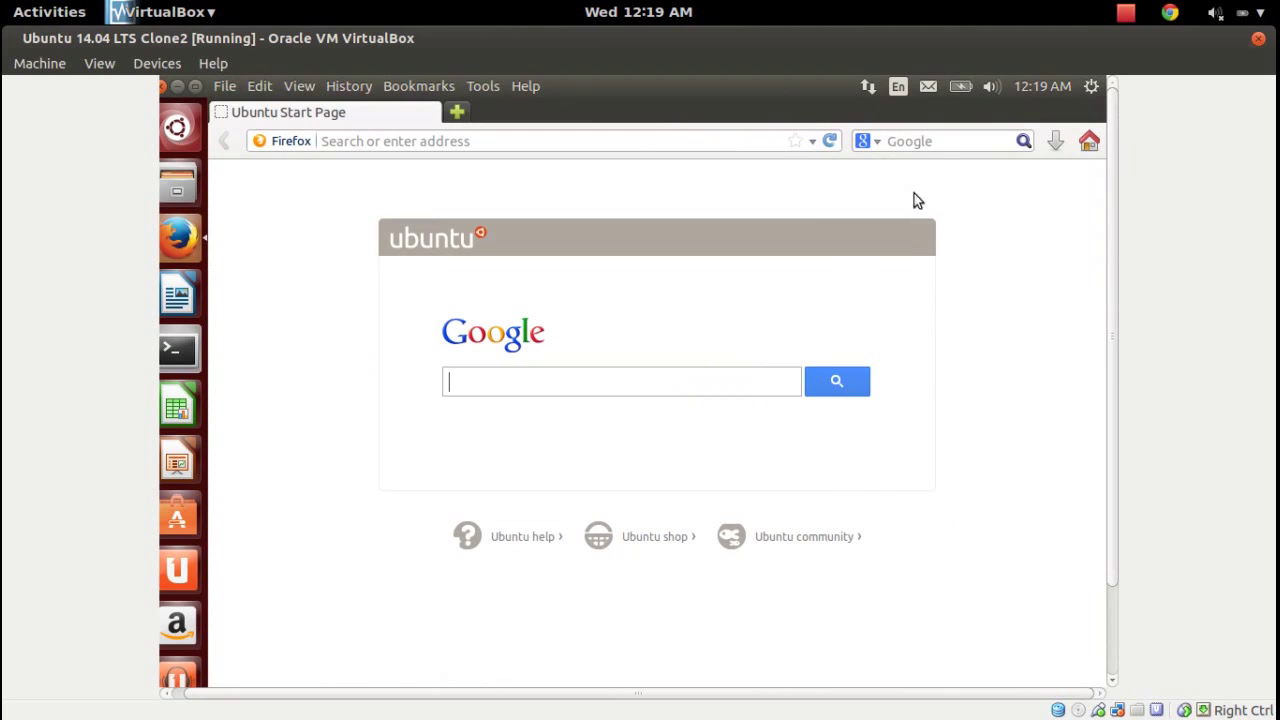
text(skype)
key(Return)
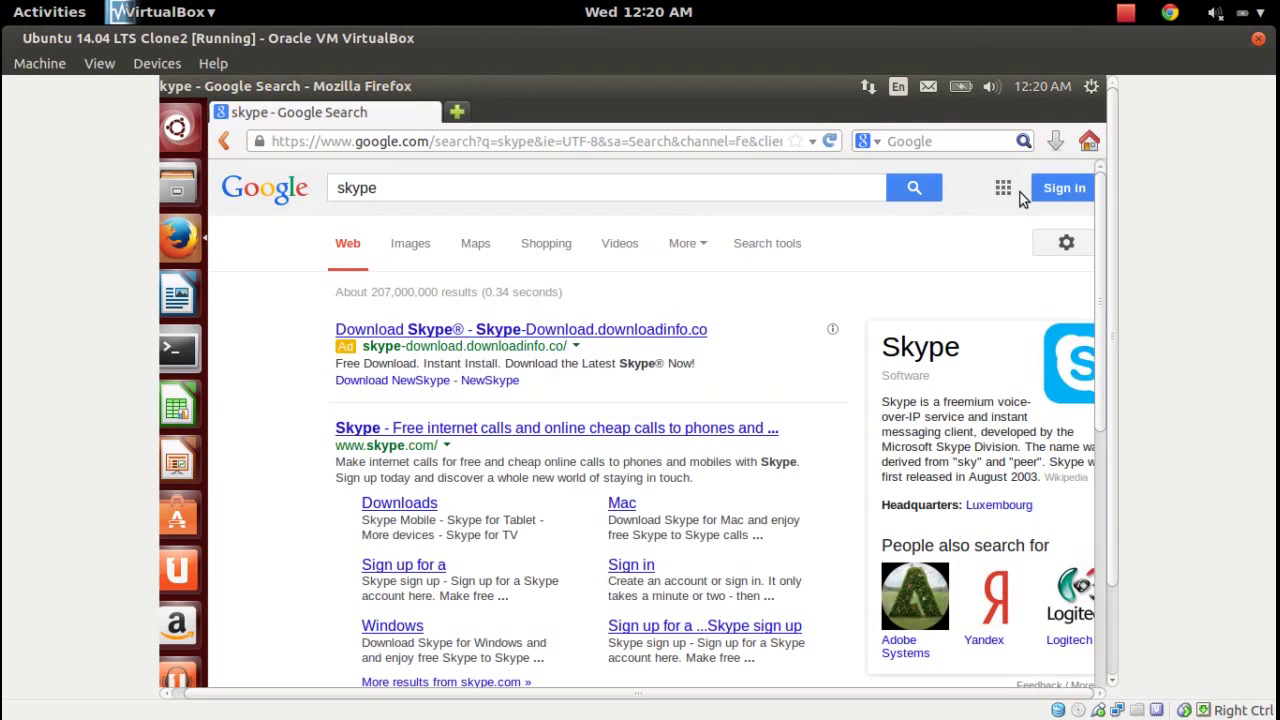
Step: Open the official Skype website and follow the footer's Linux link under Get Skype
click(608, 432)
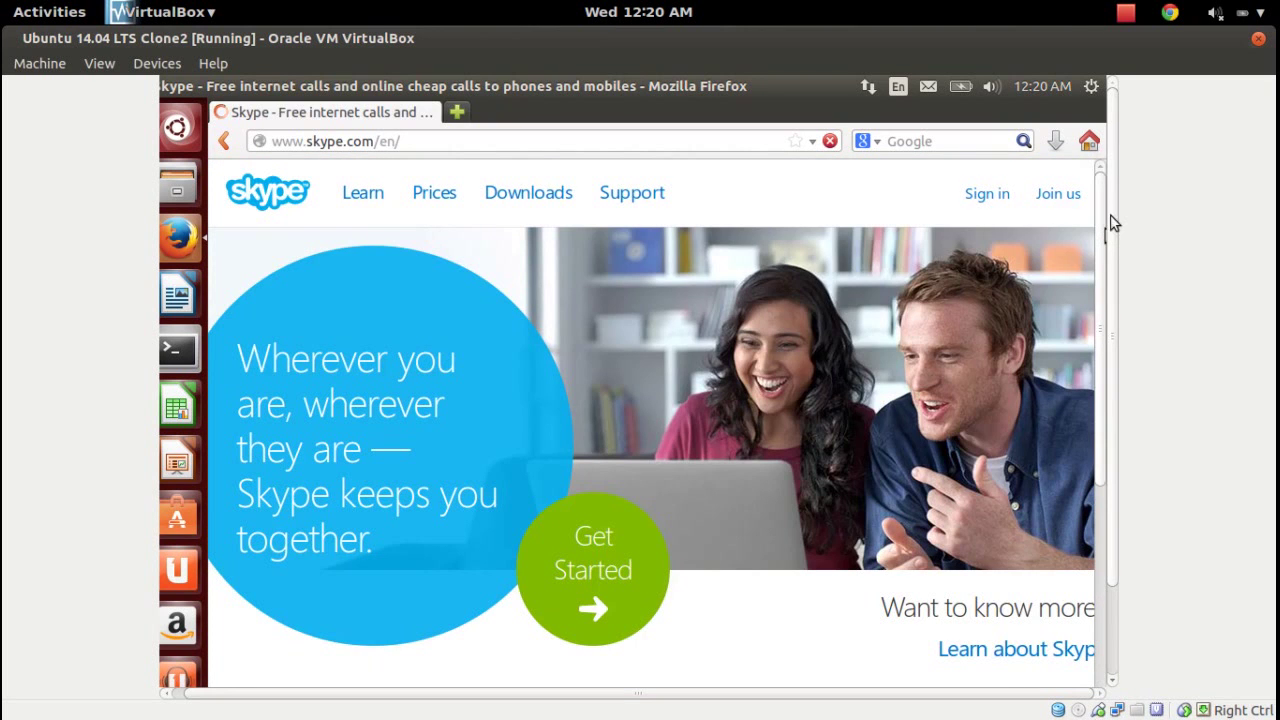
drag(1111, 177, 1114, 277)
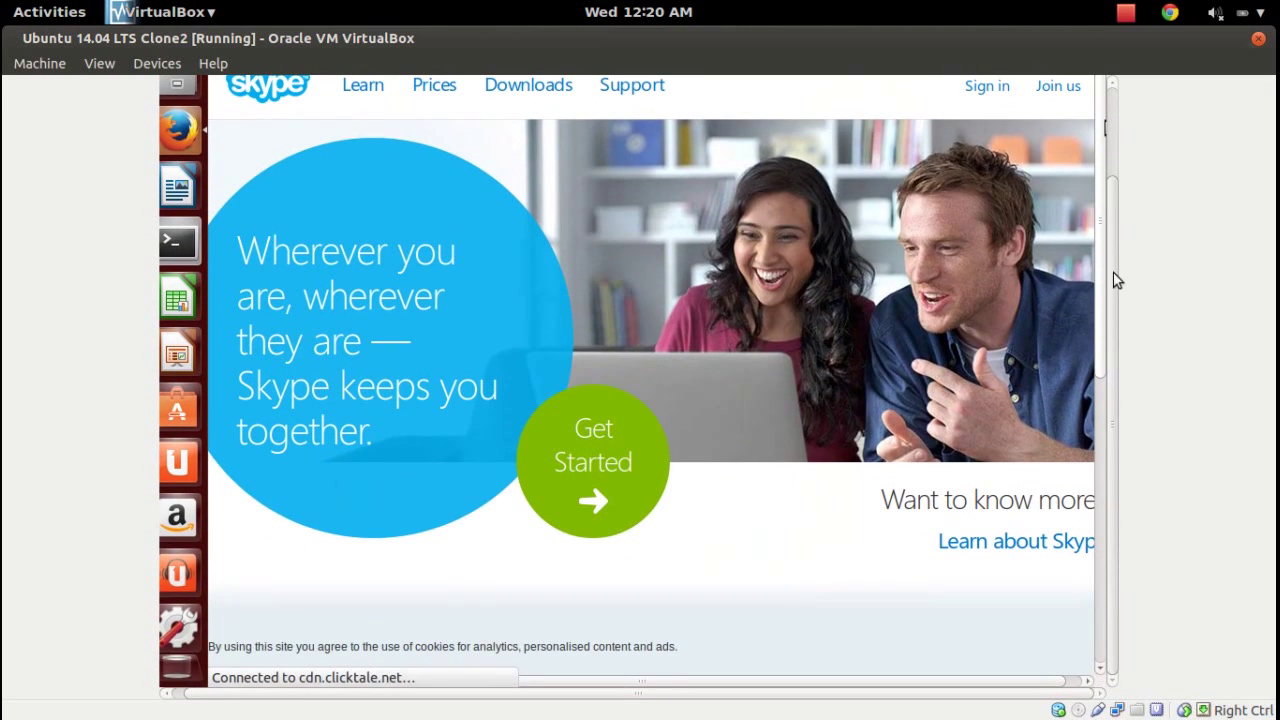
scroll(1094, 426, down, 10)
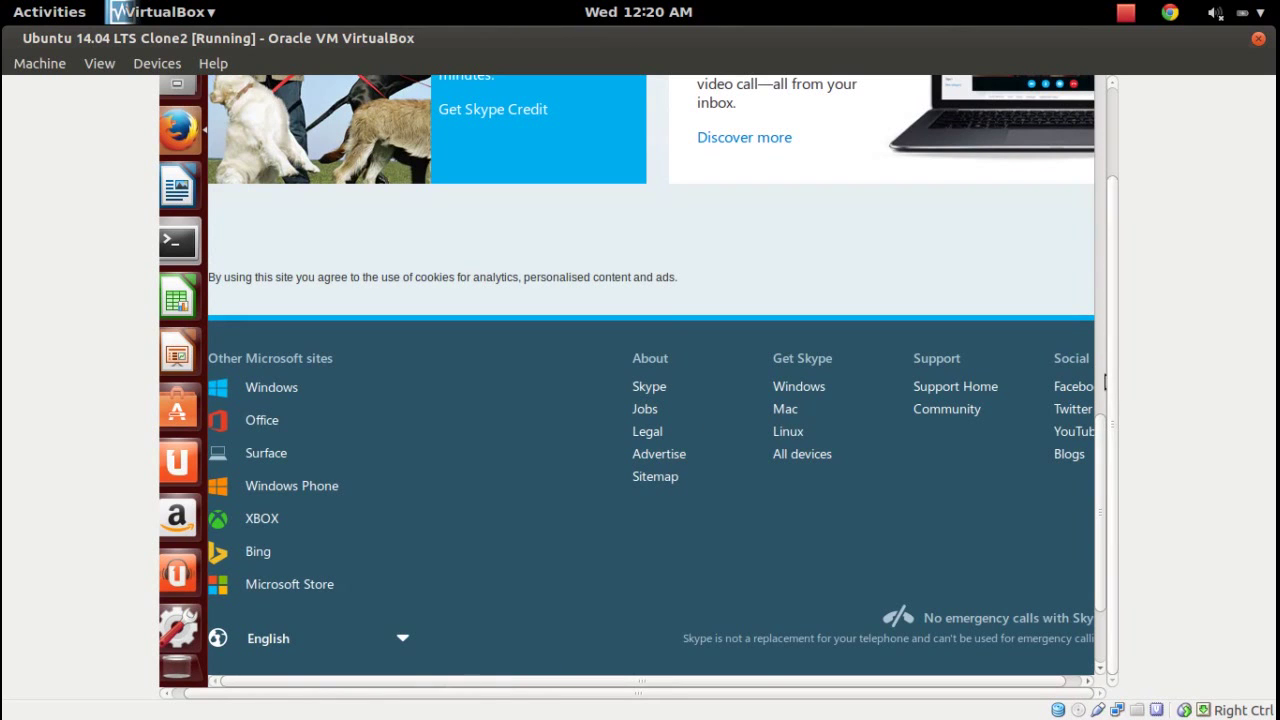
scroll(1105, 508, down, 2)
scroll(1105, 508, down, 2)
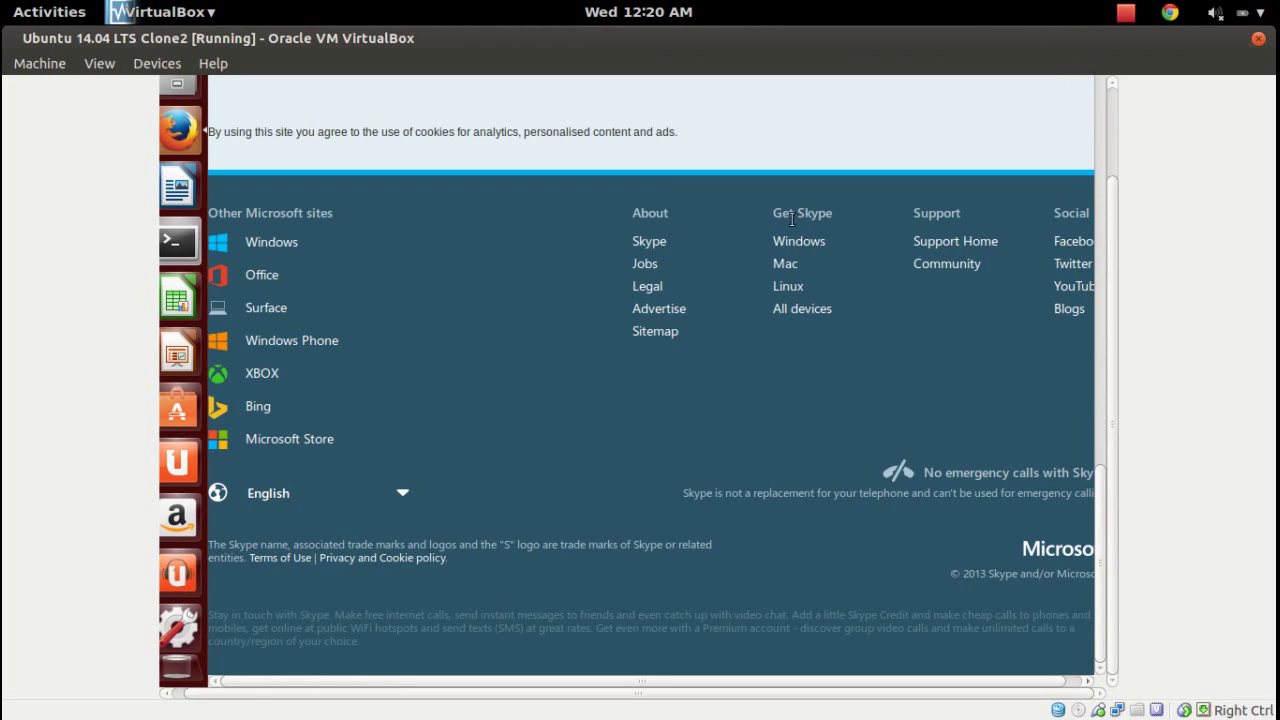
click(789, 290)
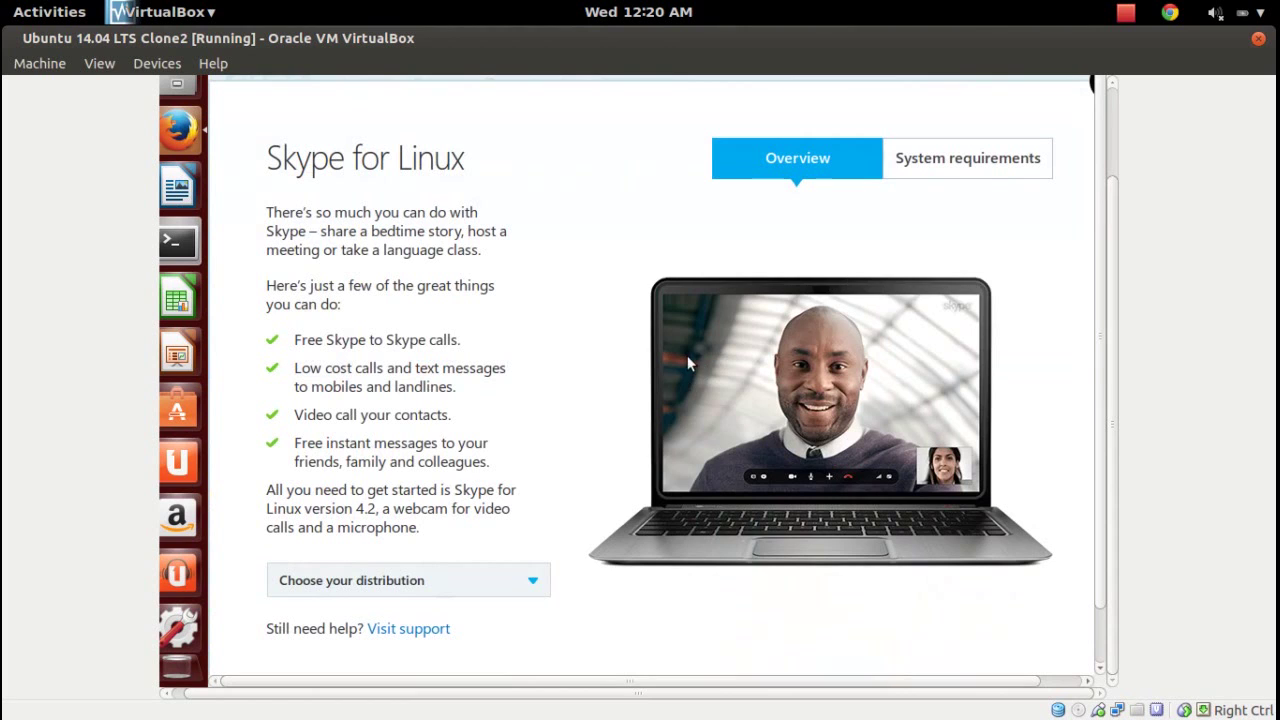
Step: Choose Ubuntu 12.04 (multiarch) in the distribution list to request the Skype .deb
click(531, 584)
click(536, 585)
click(536, 585)
click(537, 585)
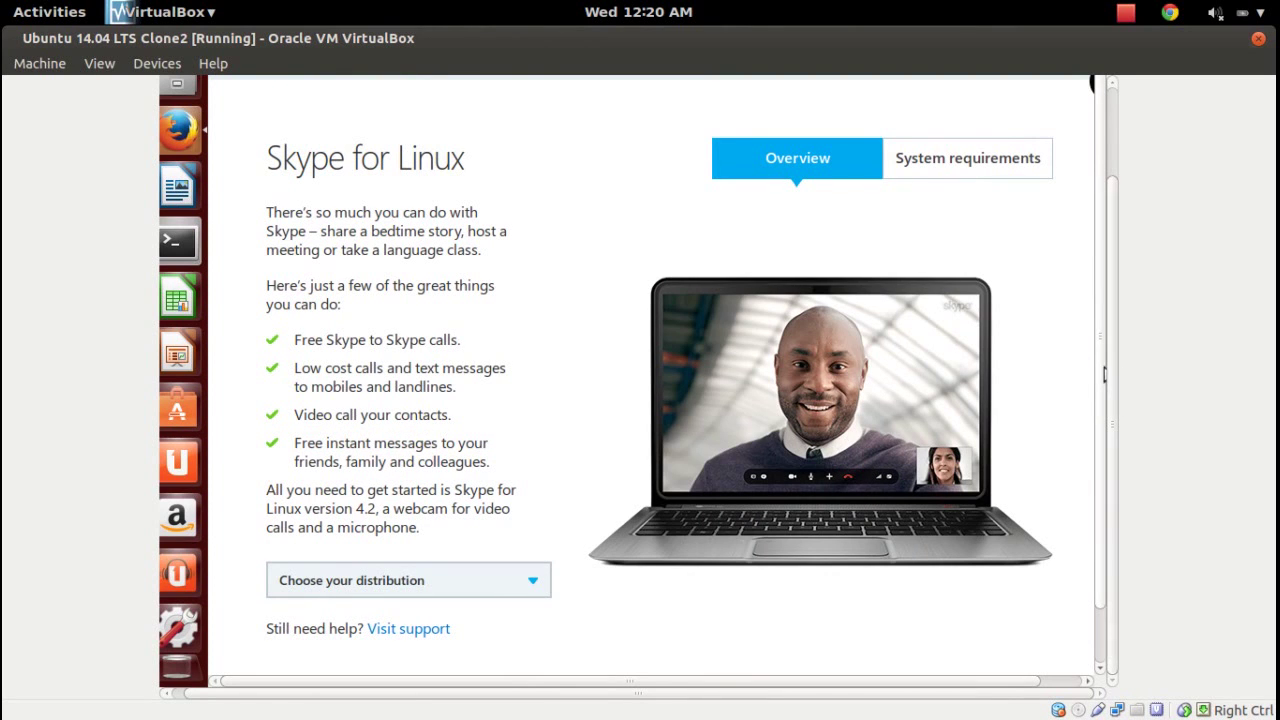
scroll(940, 400, down, 1)
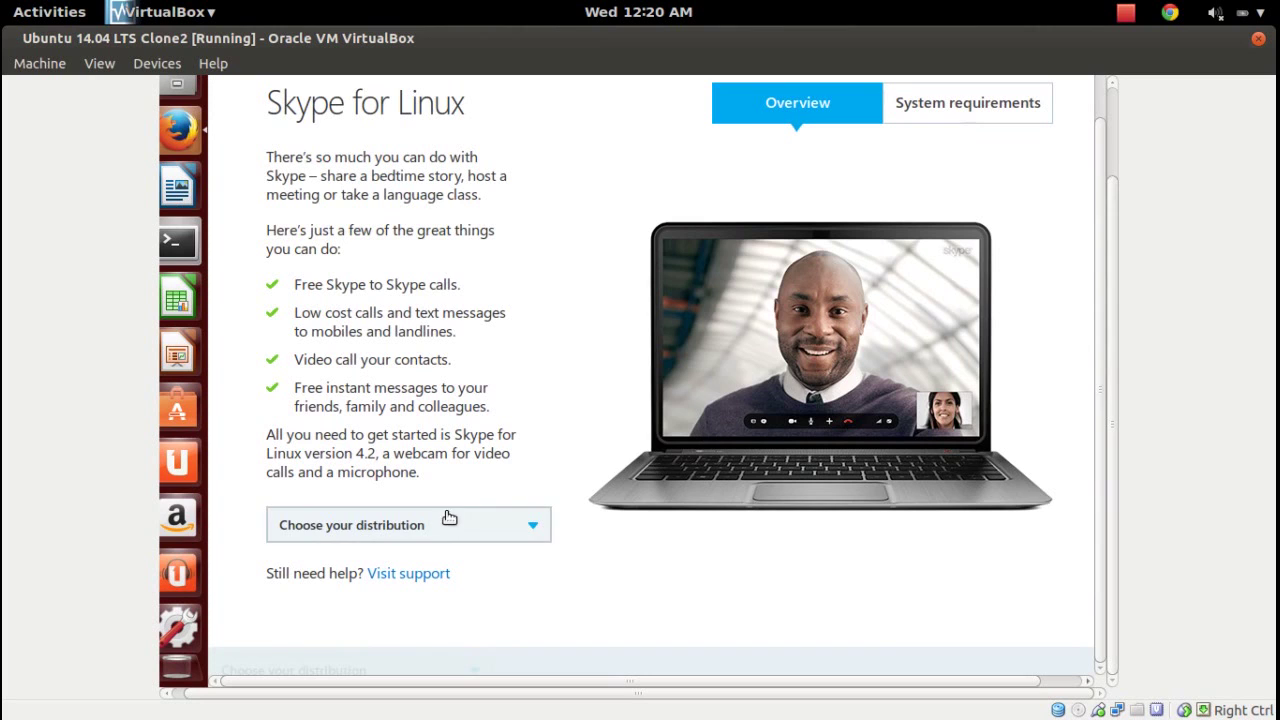
click(434, 525)
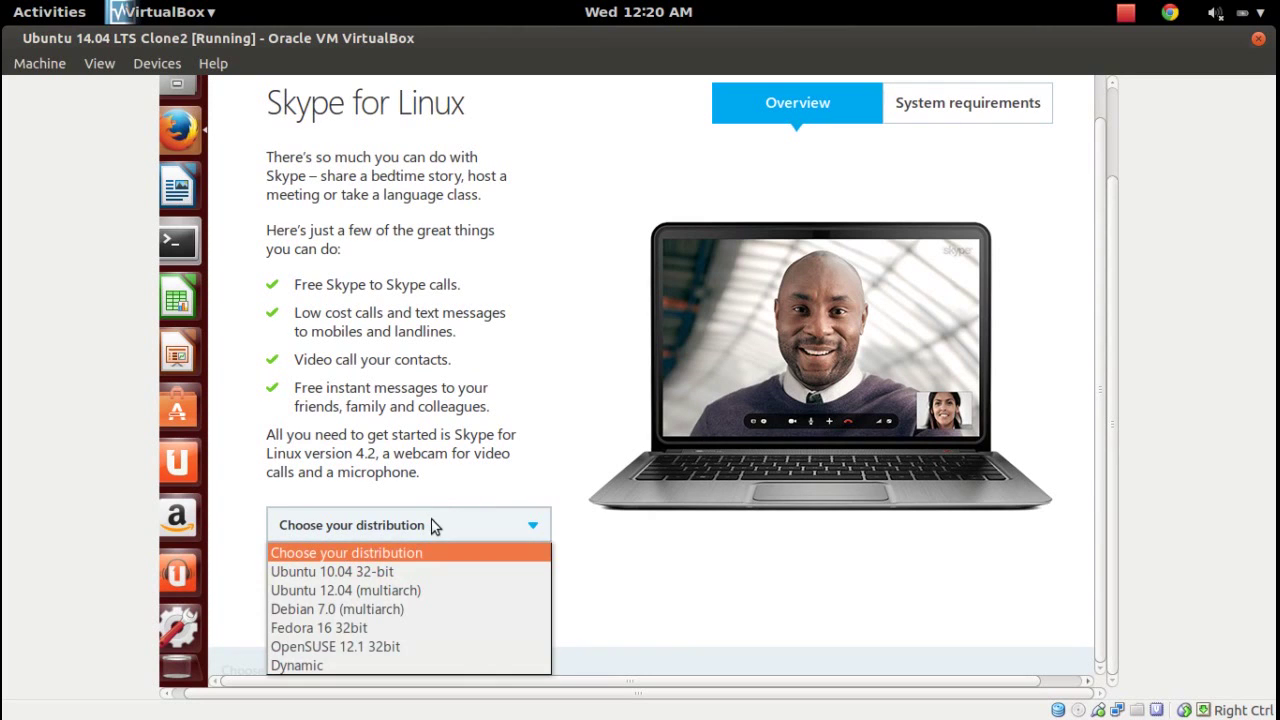
click(427, 591)
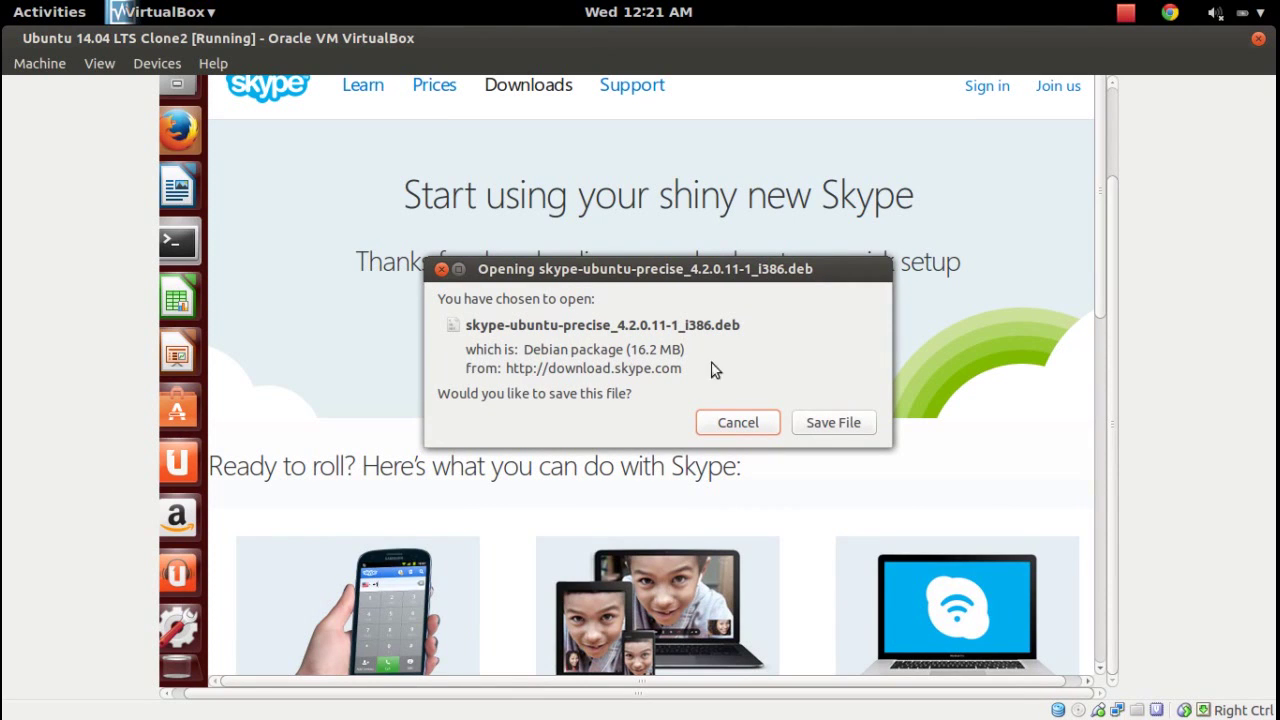
Step: Save skype-ubuntu-precise_4.2.0.11-1_i386.deb (16.2 MB) and dismiss the downloads panel
click(820, 423)
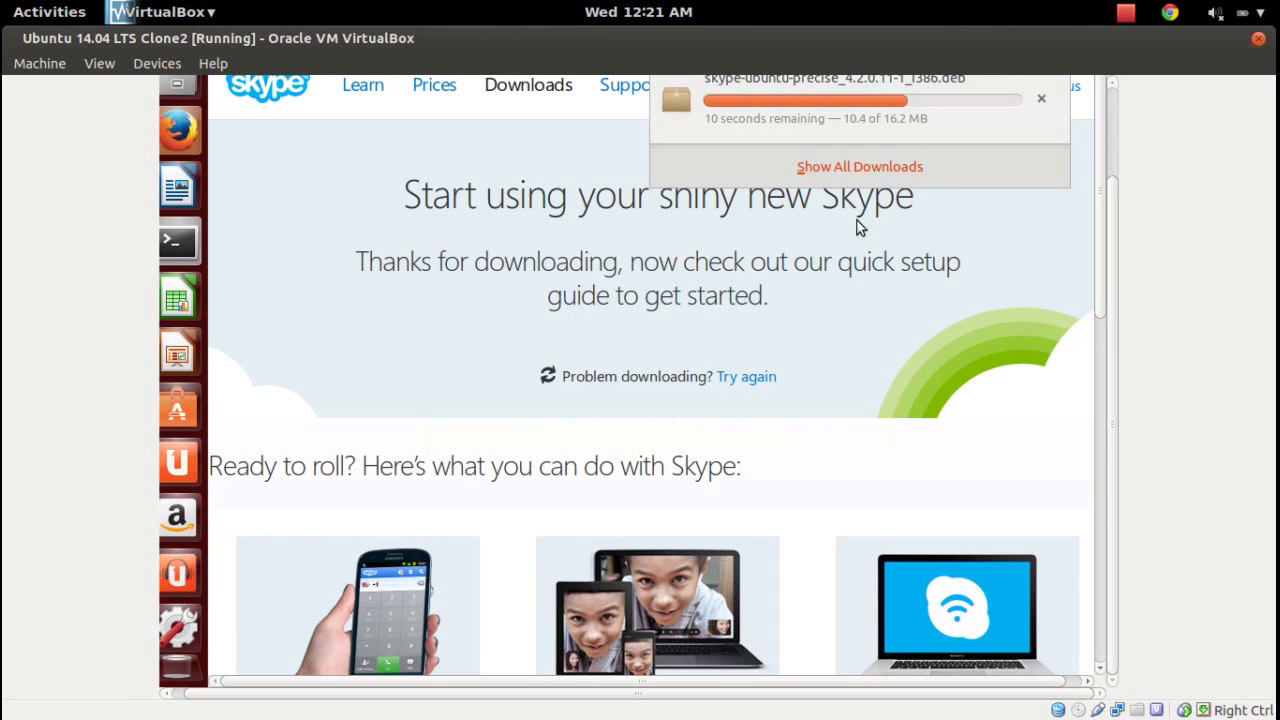
scroll(1112, 214, up, 3)
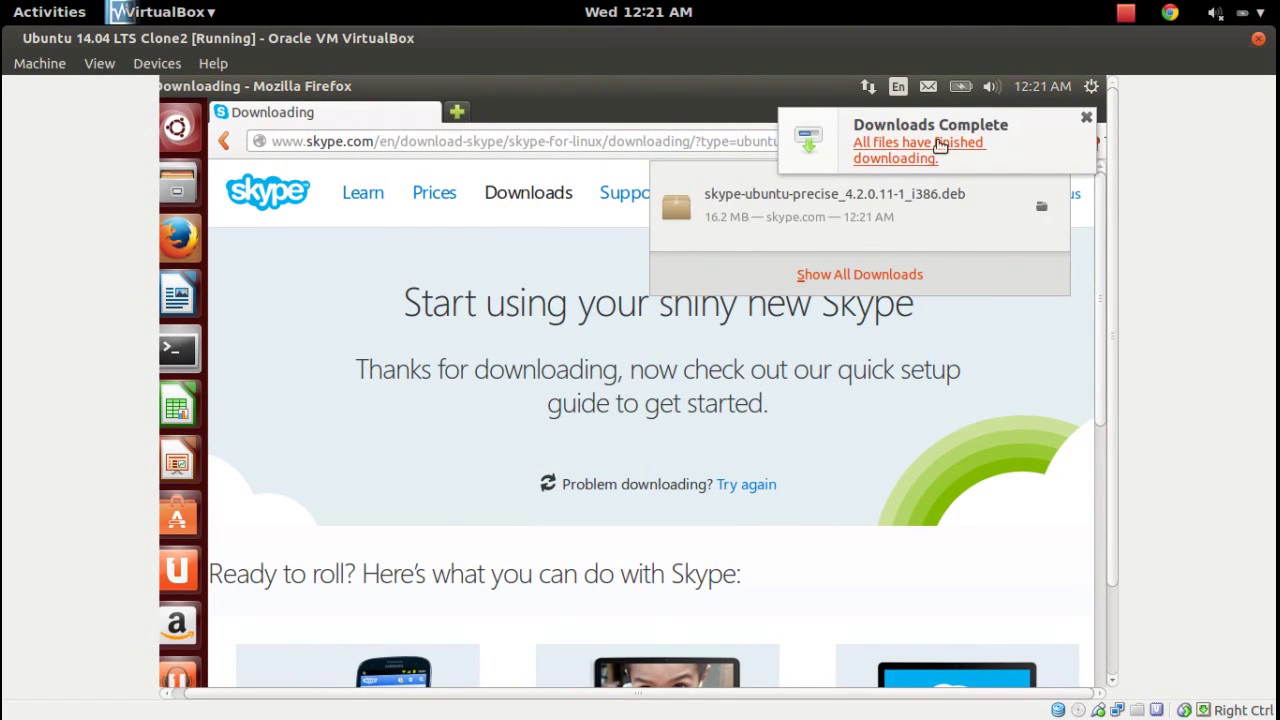
click(178, 350)
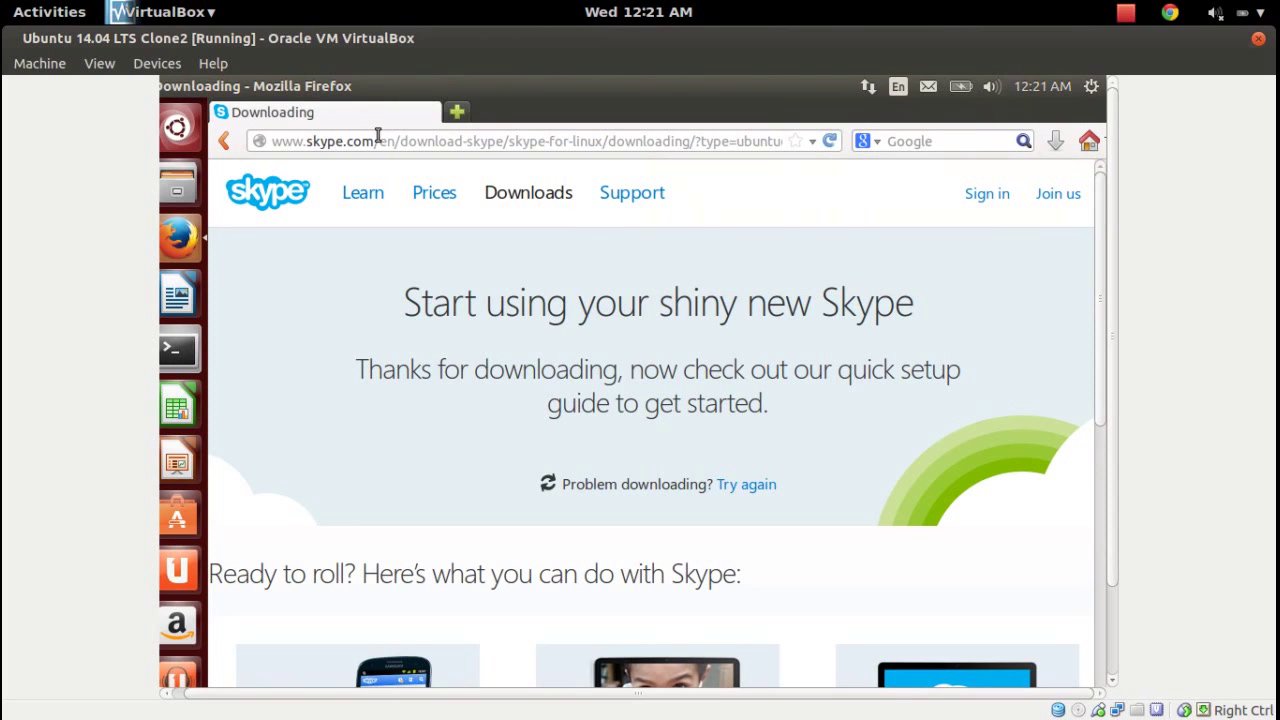
Step: Restore Firefox to a smaller window so the terminal shows behind it
click(537, 80)
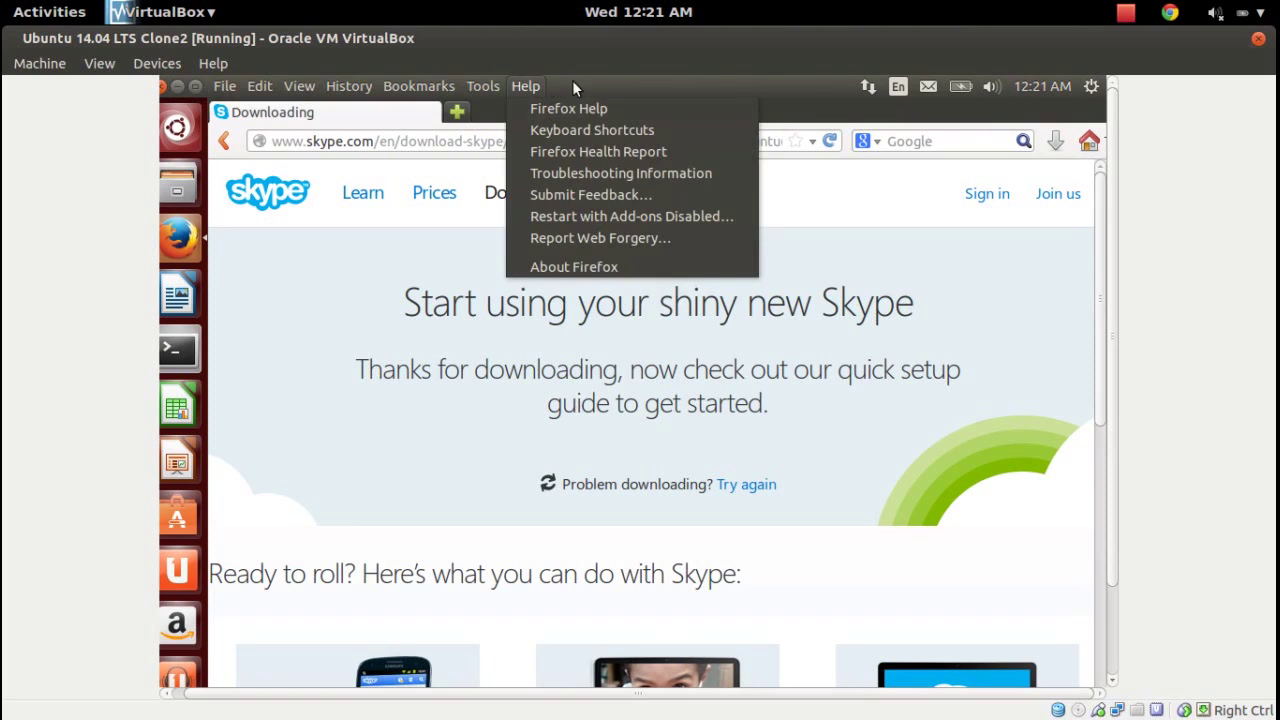
click(584, 80)
click(584, 80)
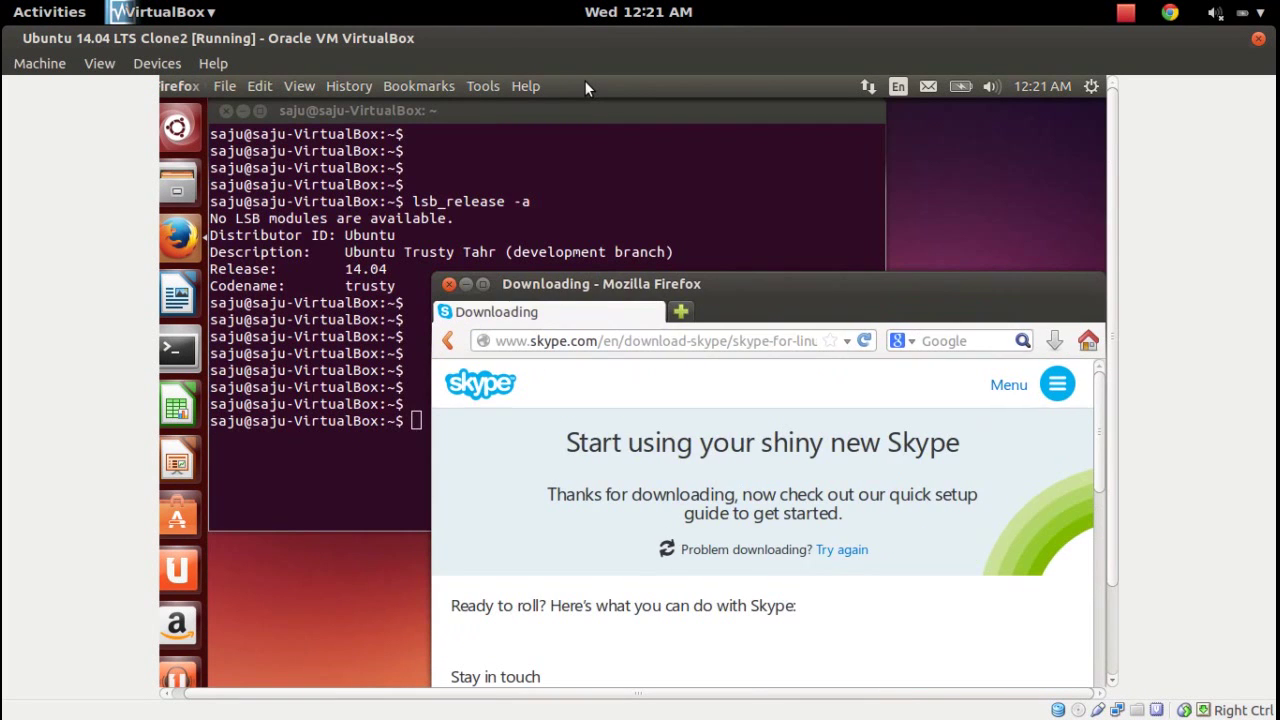
Step: Search the Dash for 'skype' to find the skype-ubuntu 4.2.0.11-1_i386.deb files in Downloads
click(176, 128)
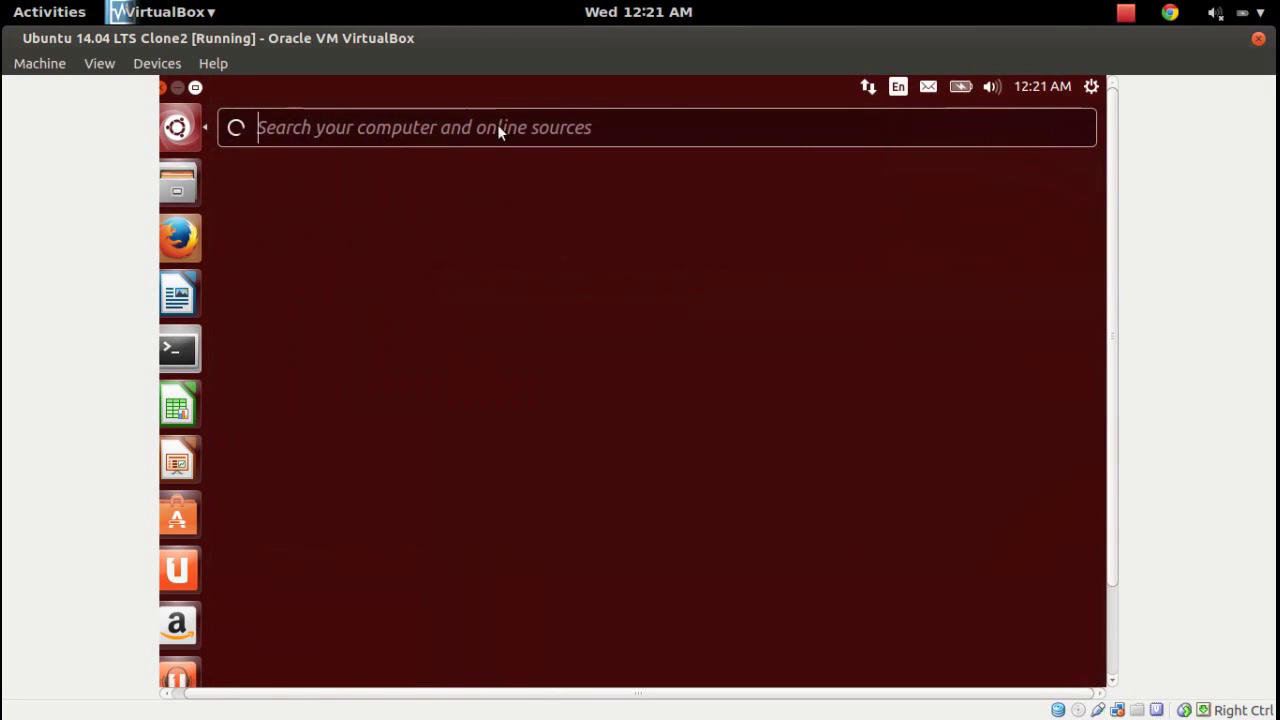
text(s)
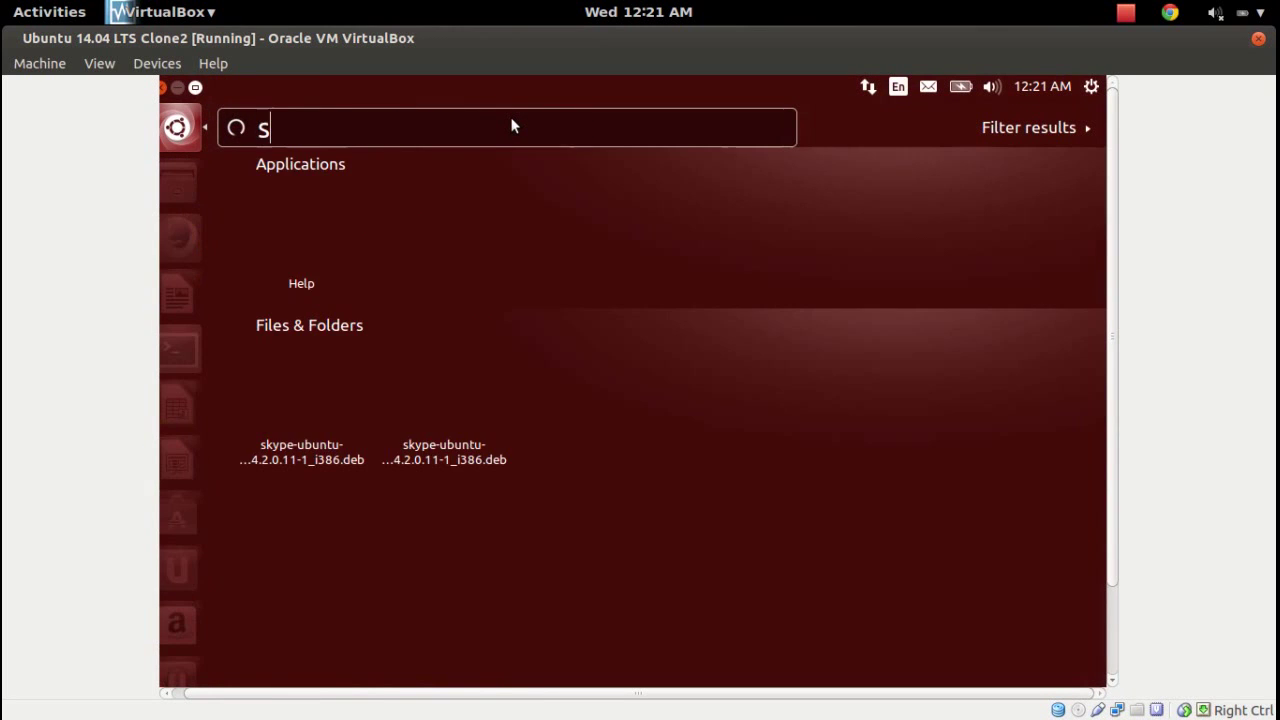
text(kype)
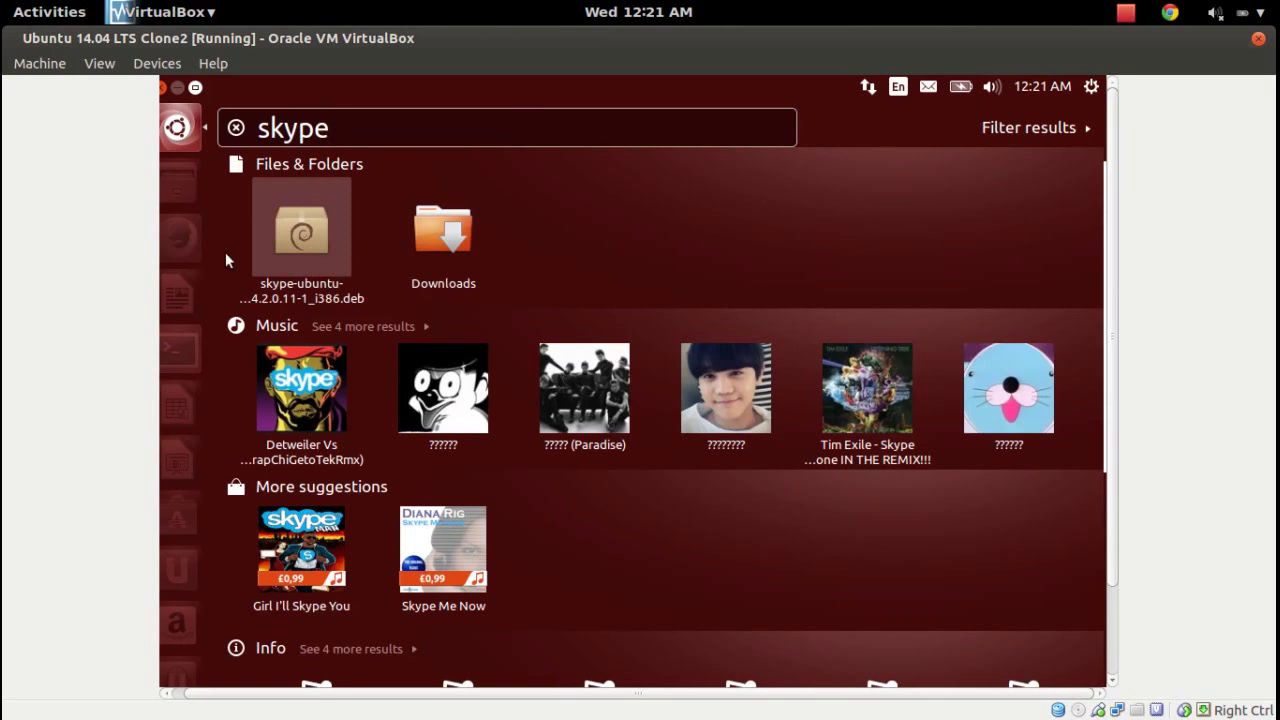
Step: In the terminal, change to ~/Downloads and list its files with ls
click(185, 362)
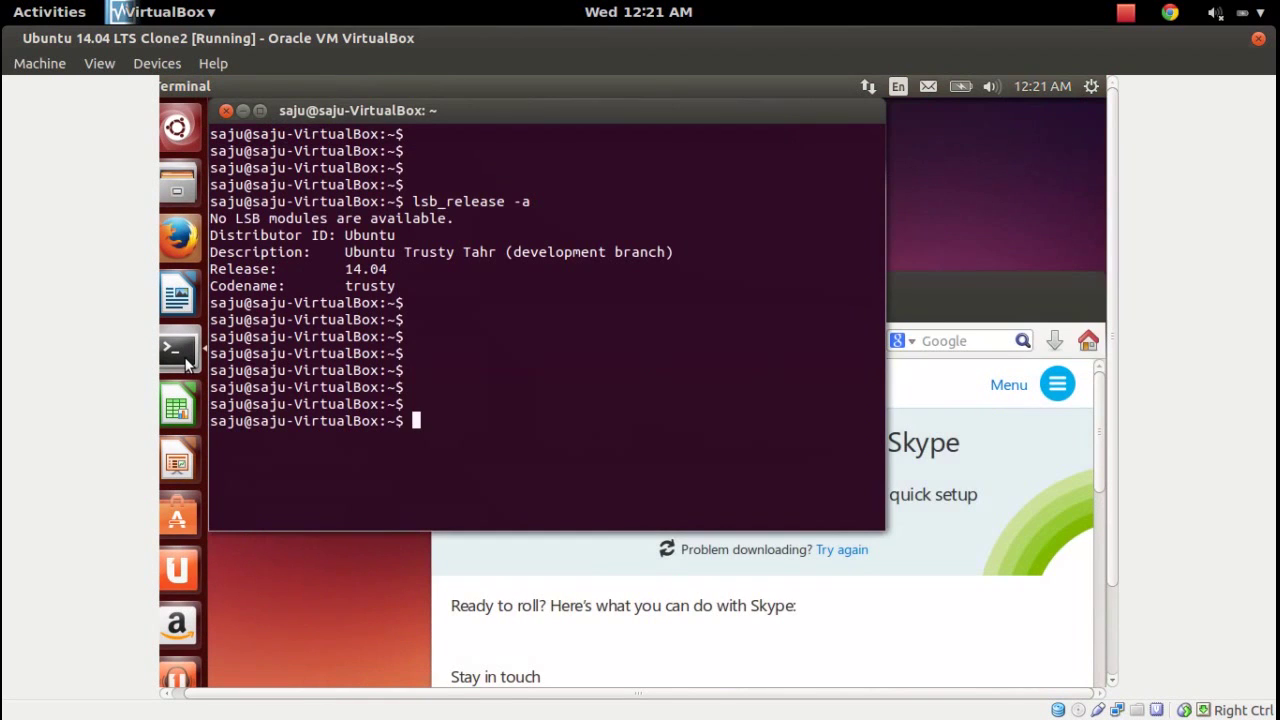
key(Return)
key(Return)
key(Return)
text(cd ~/Down)
key(Tab)
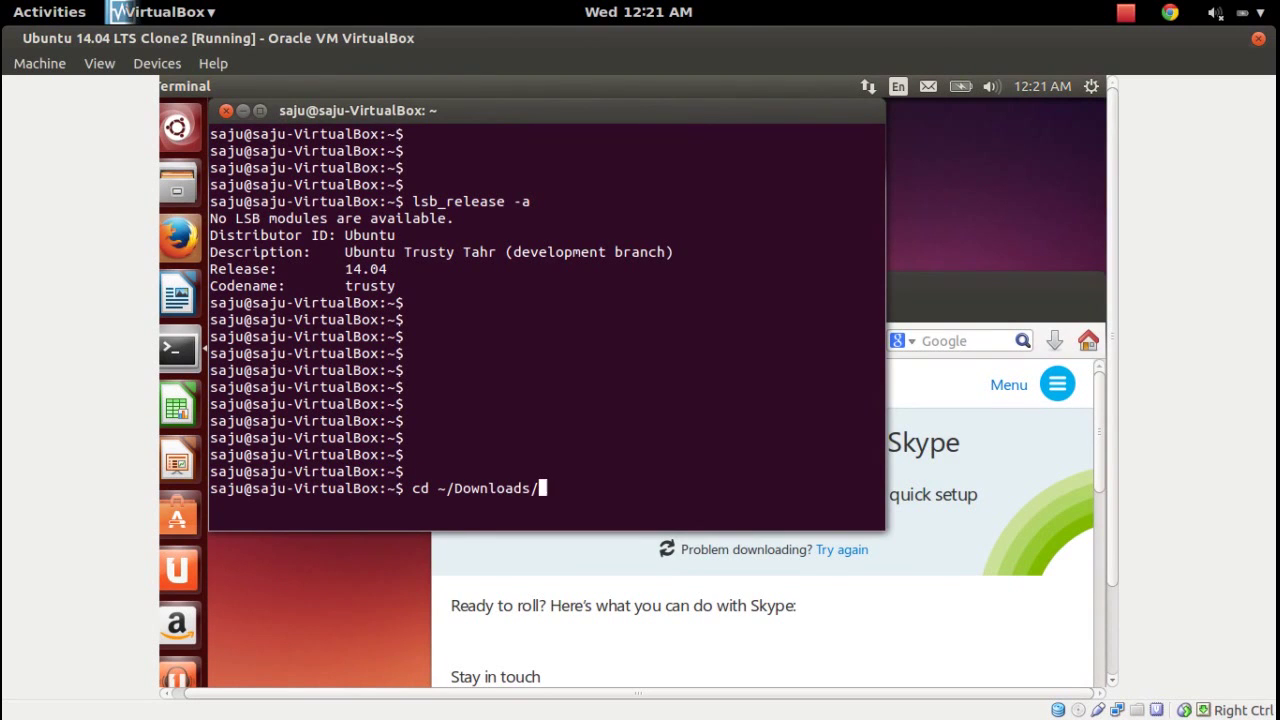
key(Return)
key(Return)
key(Return)
key(Return)
key(Return)
key(Return)
key(Return)
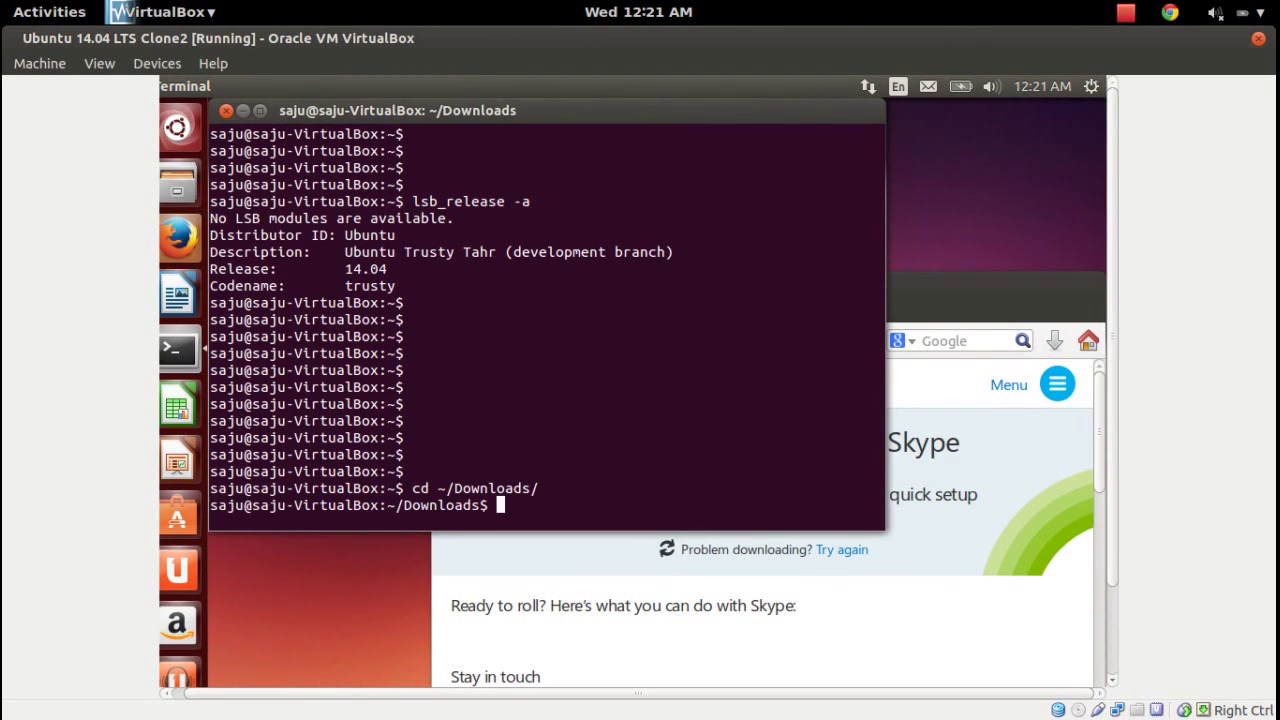
text(ls)
key(Return)
key(Return)
key(Return)
key(Return)
key(Return)
key(Return)
key(Return)
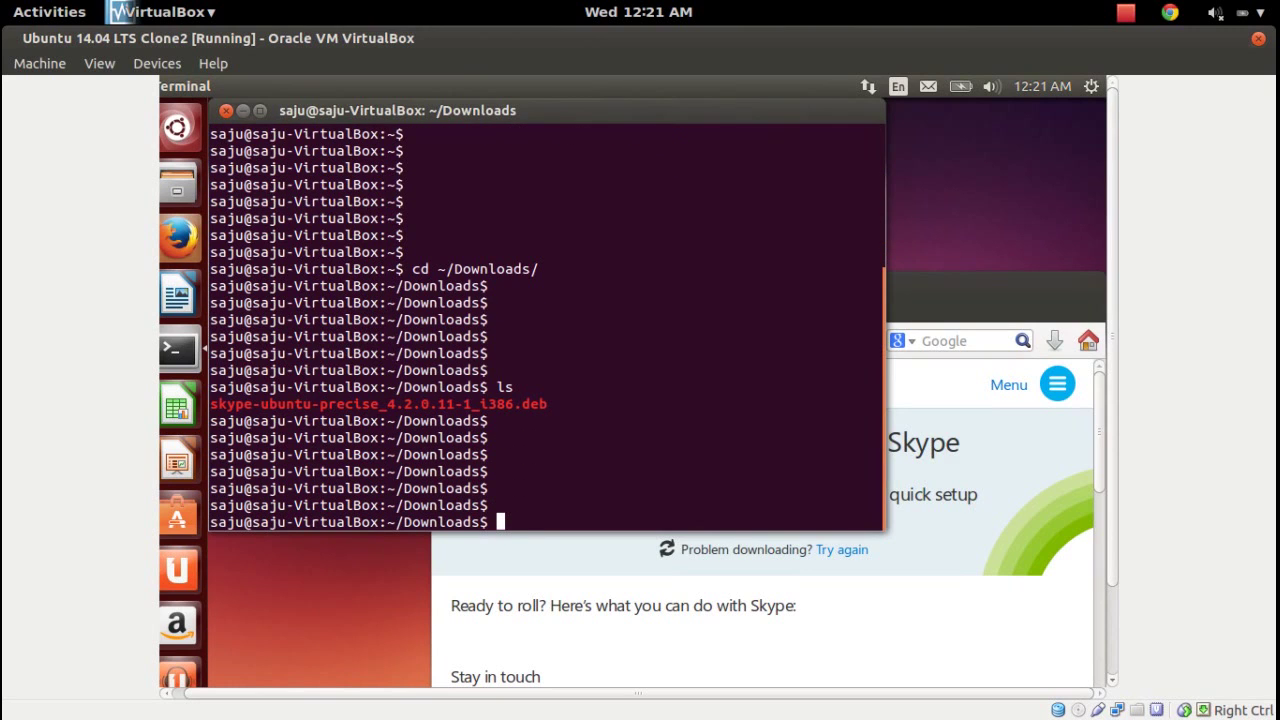
Step: Prepare sudo dpkg -i skype-ubuntu-precise_4.2.0.11-1_i386.deb at the prompt and widen the terminal
text(sudo dpkg )
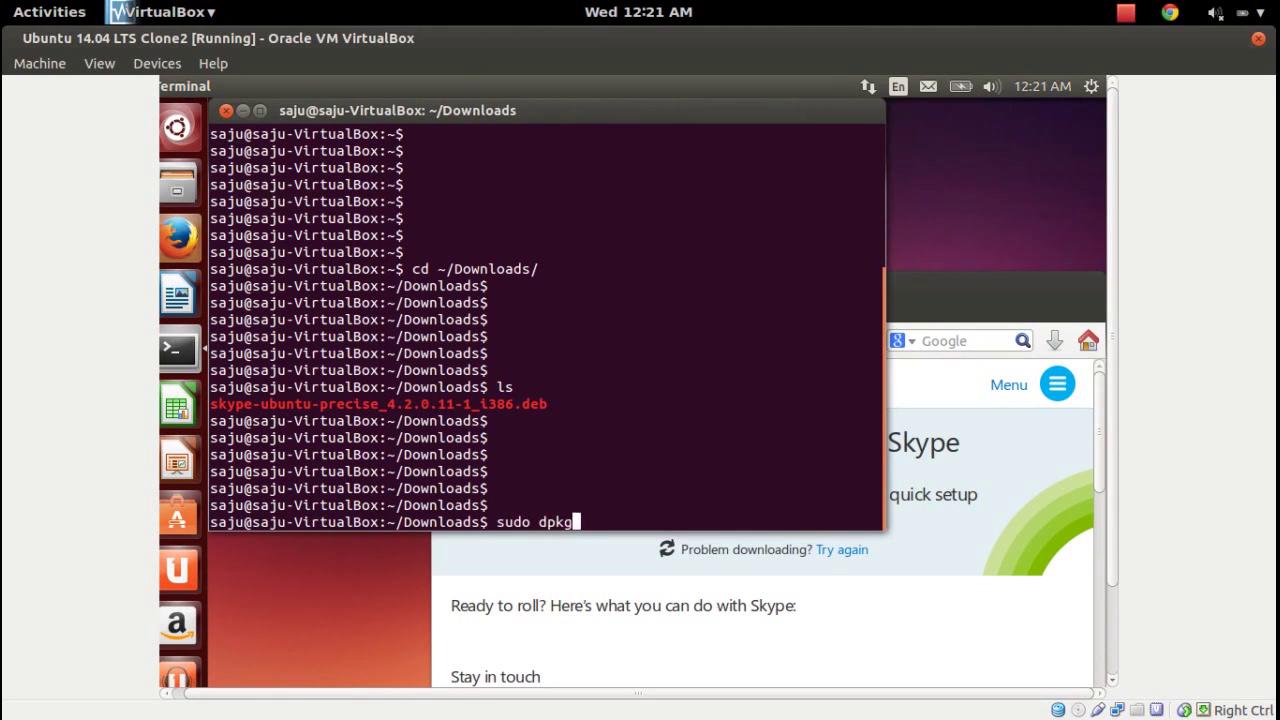
text(-i sk)
key(Tab)
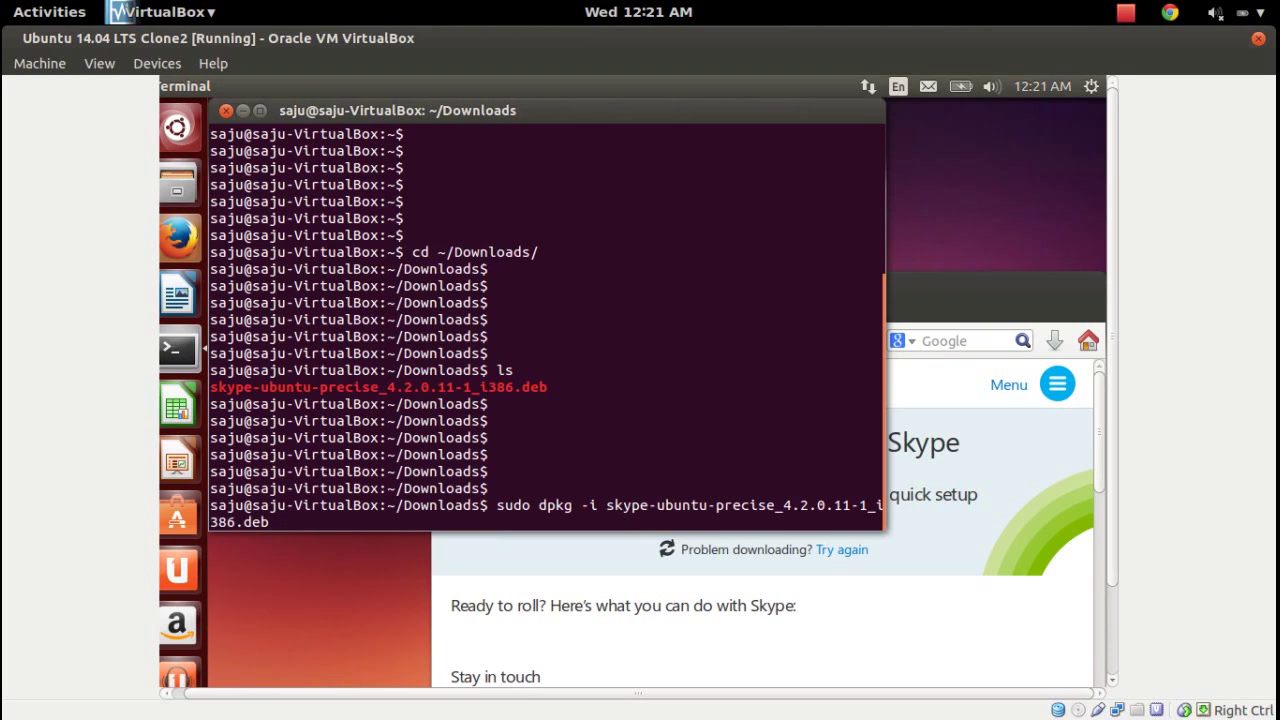
double_click(659, 109)
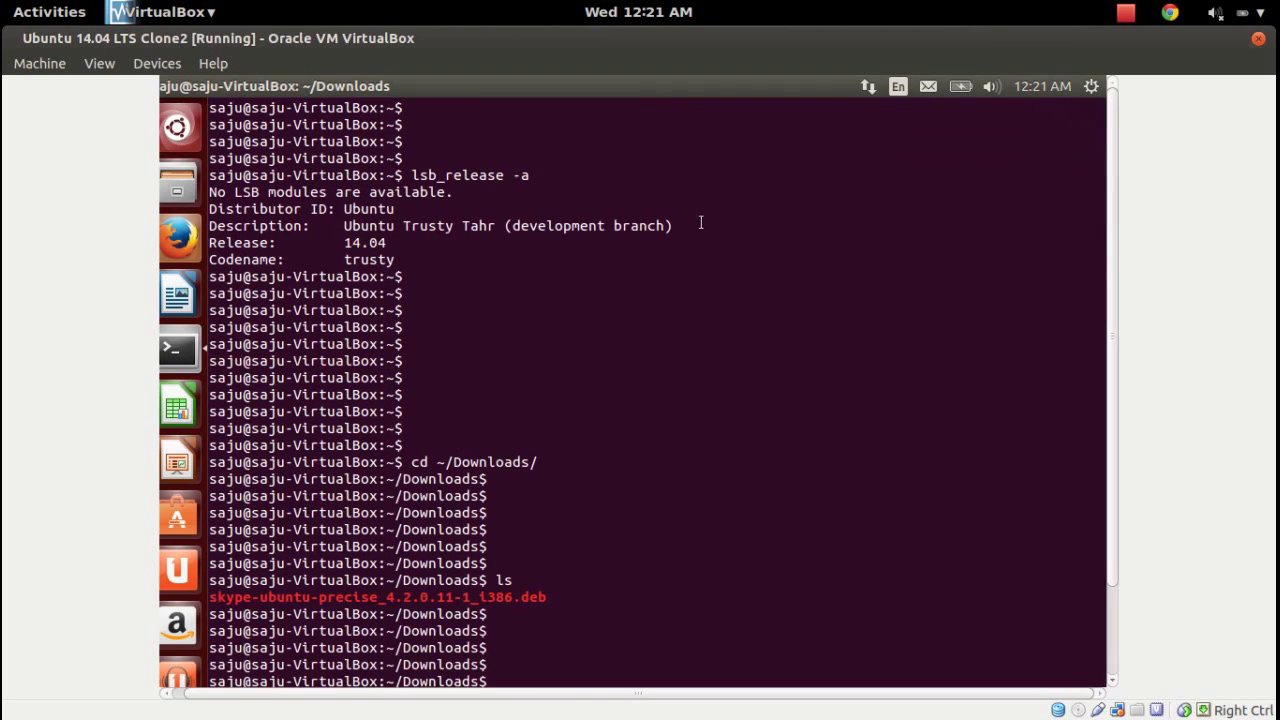
double_click(798, 84)
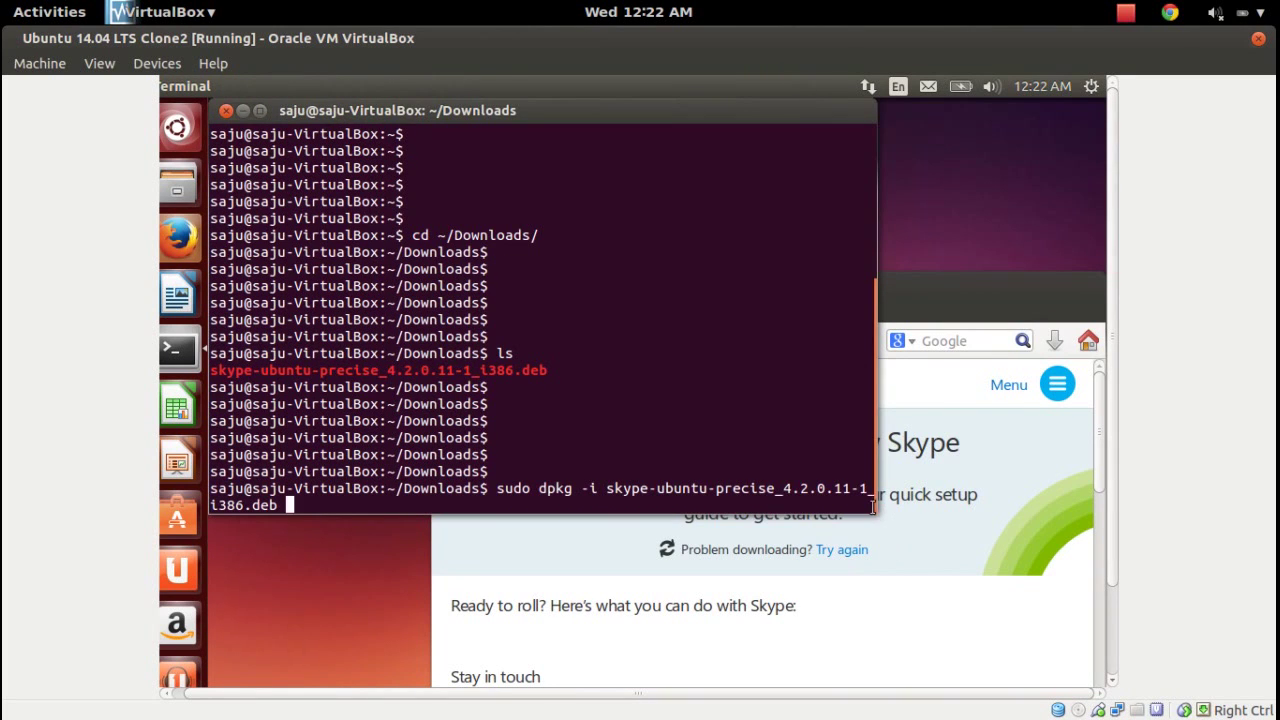
drag(878, 516, 1090, 598)
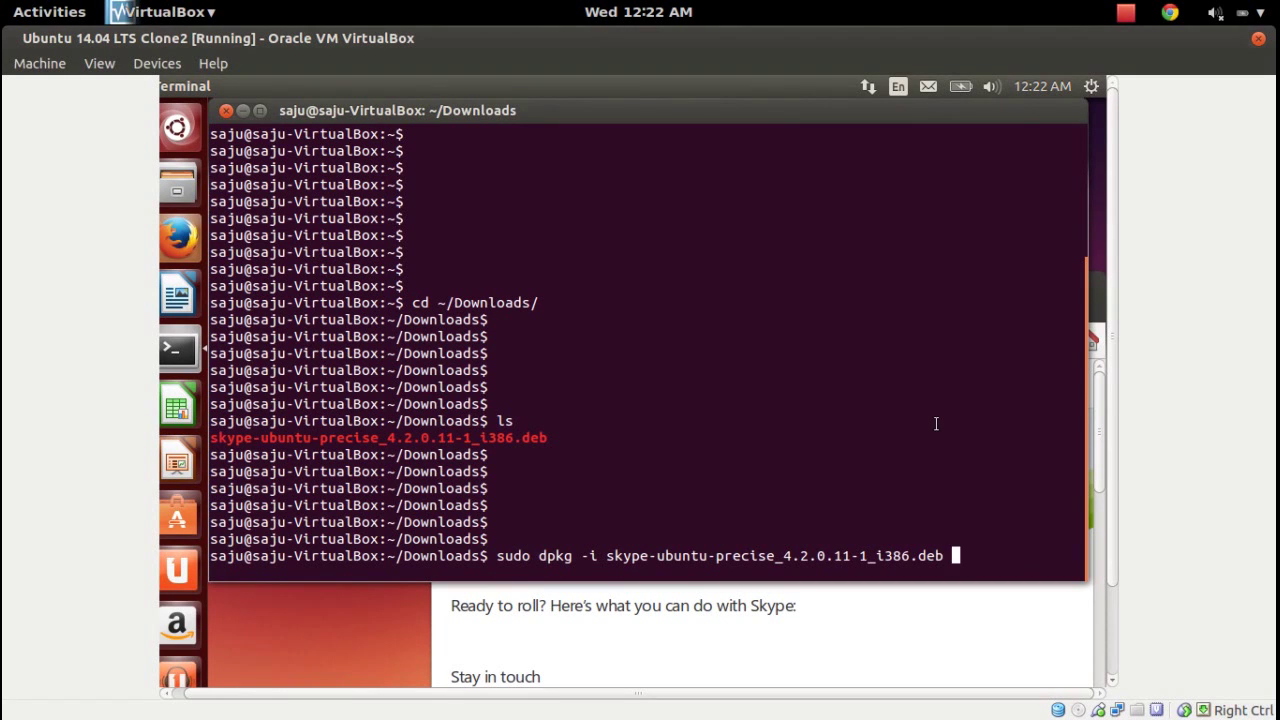
Step: Run the dpkg install with the sudo password, ending in Skype dependency errors
key(Return)
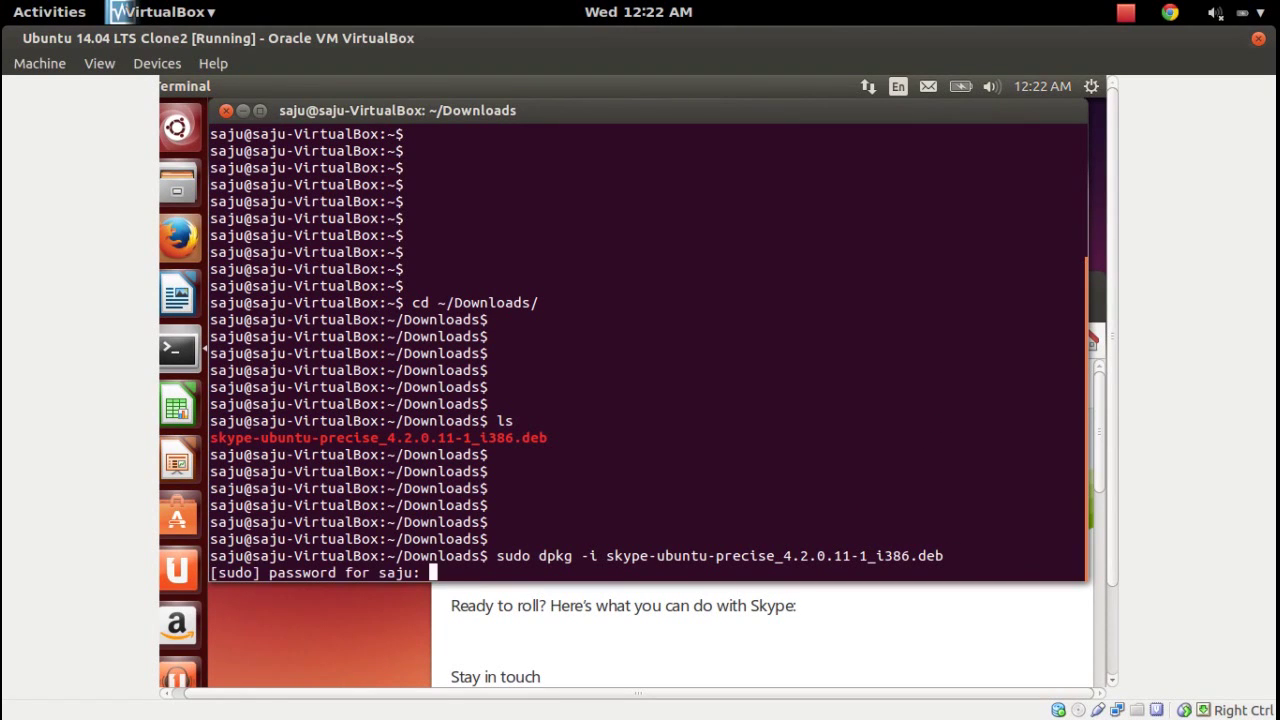
key(Return)
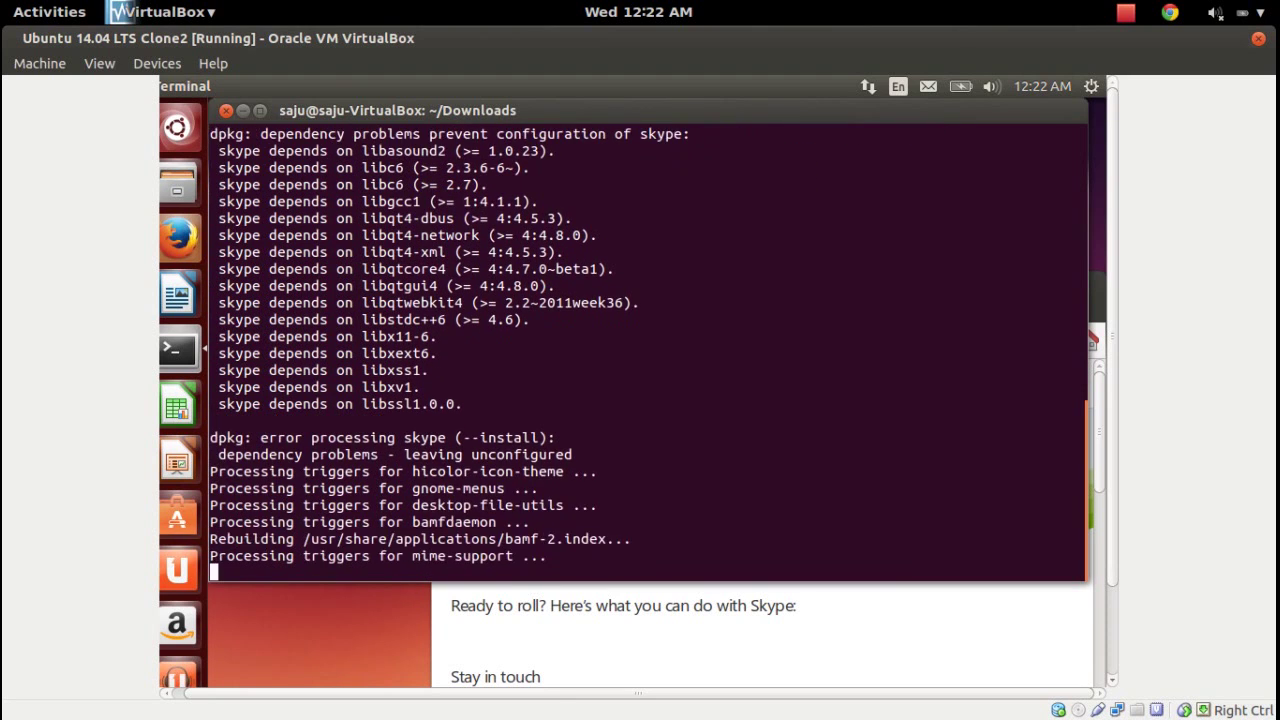
key(Return)
key(Return)
key(Return)
key(Return)
key(Return)
key(Return)
key(Return)
key(Return)
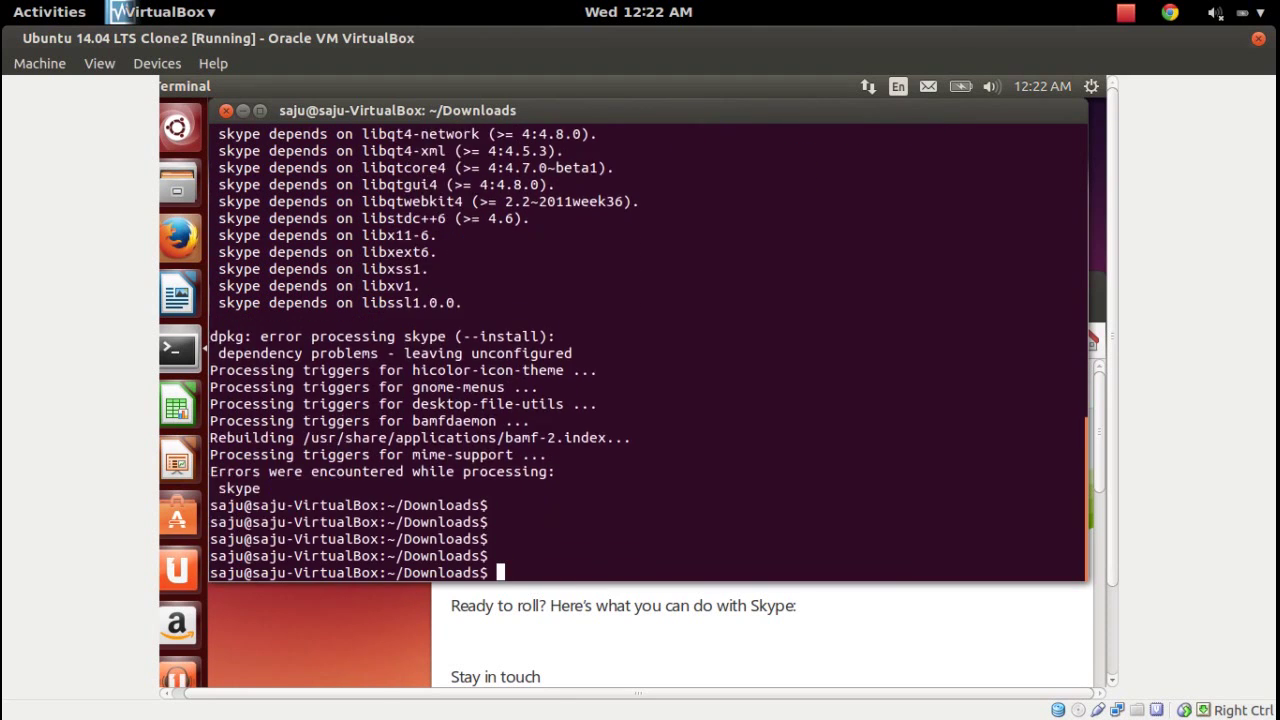
Step: Highlight the dpkg dependency errors, then type sudo apt-get install skype
drag(496, 424, 212, 265)
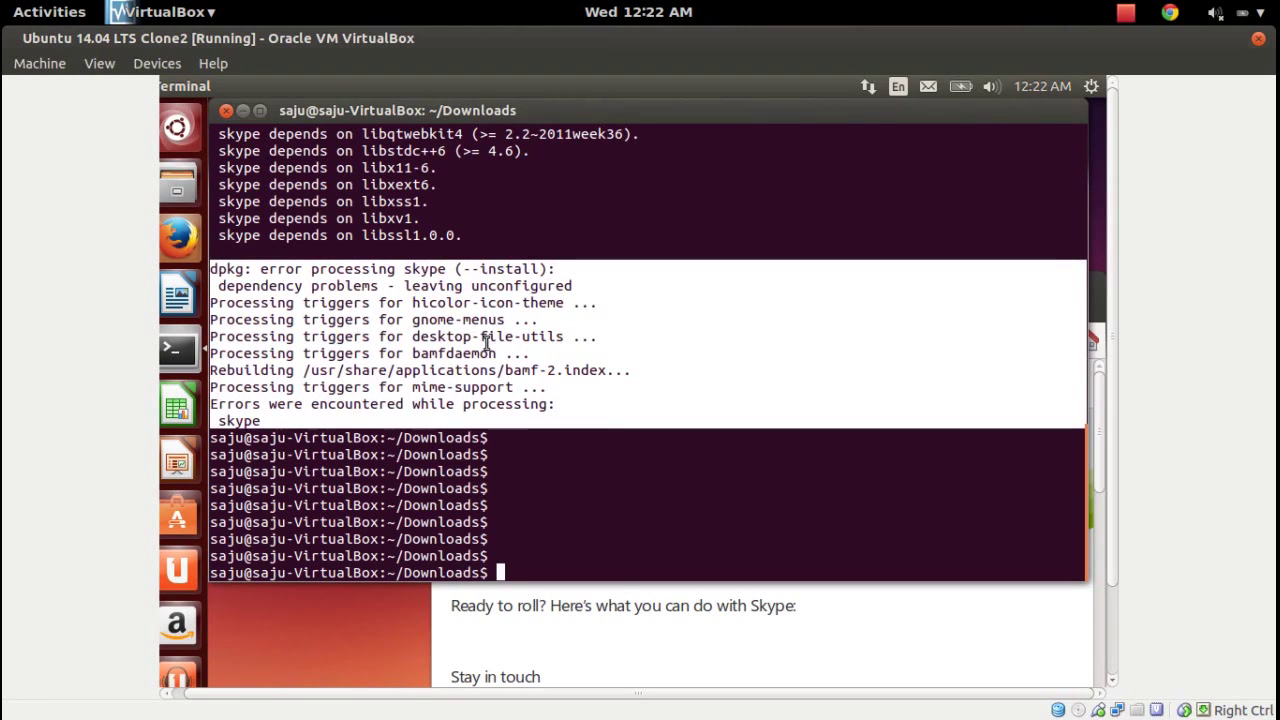
click(697, 514)
text(sudo apt-get )
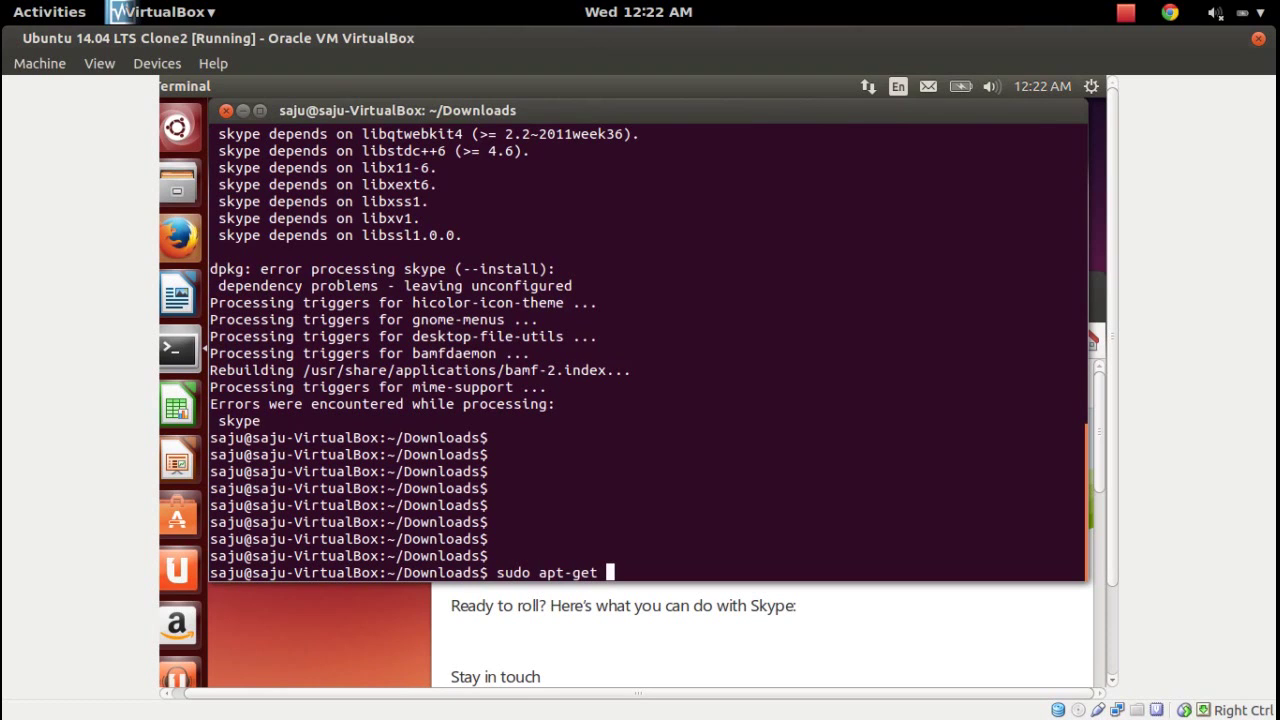
text(install skype)
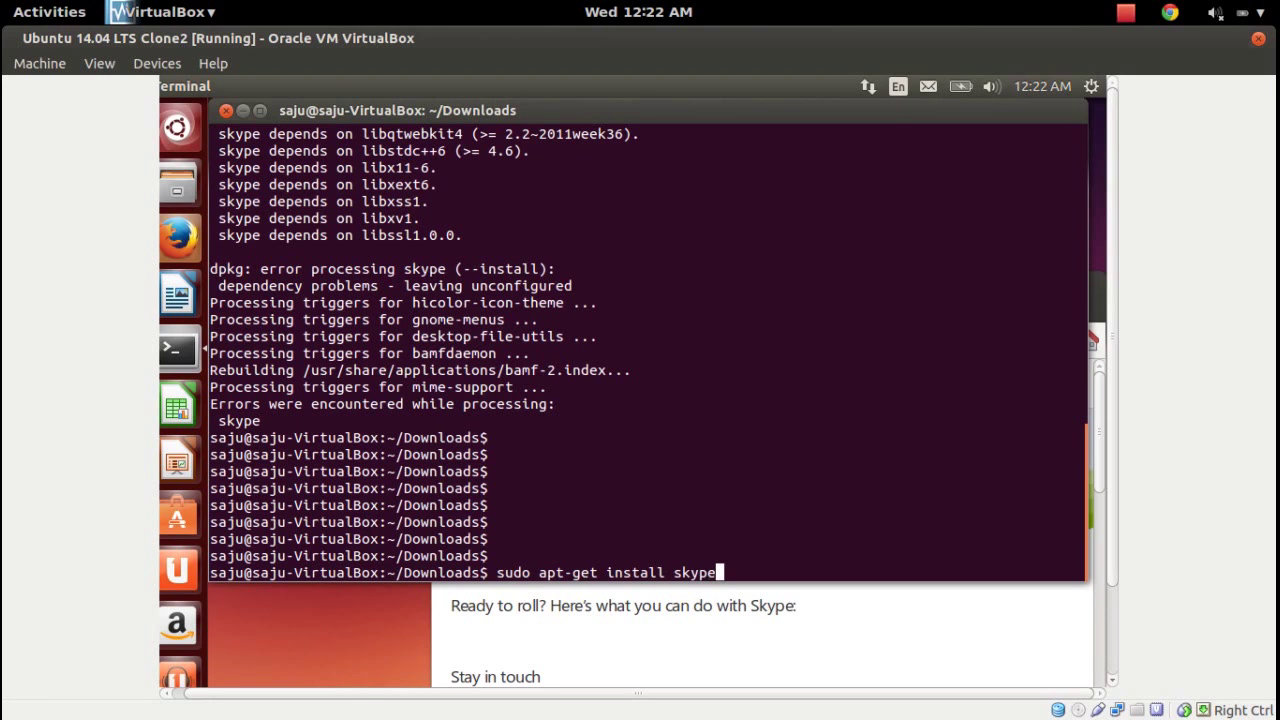
Step: Run sudo apt-get install skype and select the suggested 'apt-get -f install' from its unmet-dependencies error
key(Return)
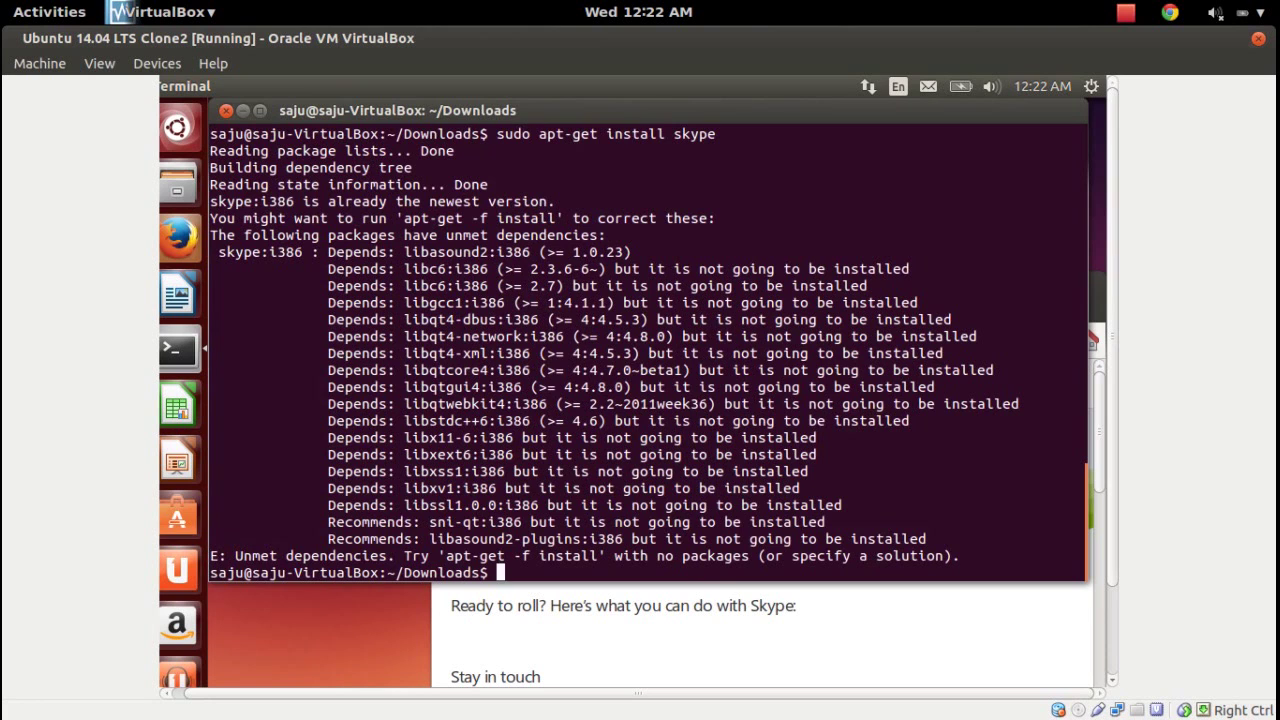
key(Return)
key(Return)
key(Return)
key(Return)
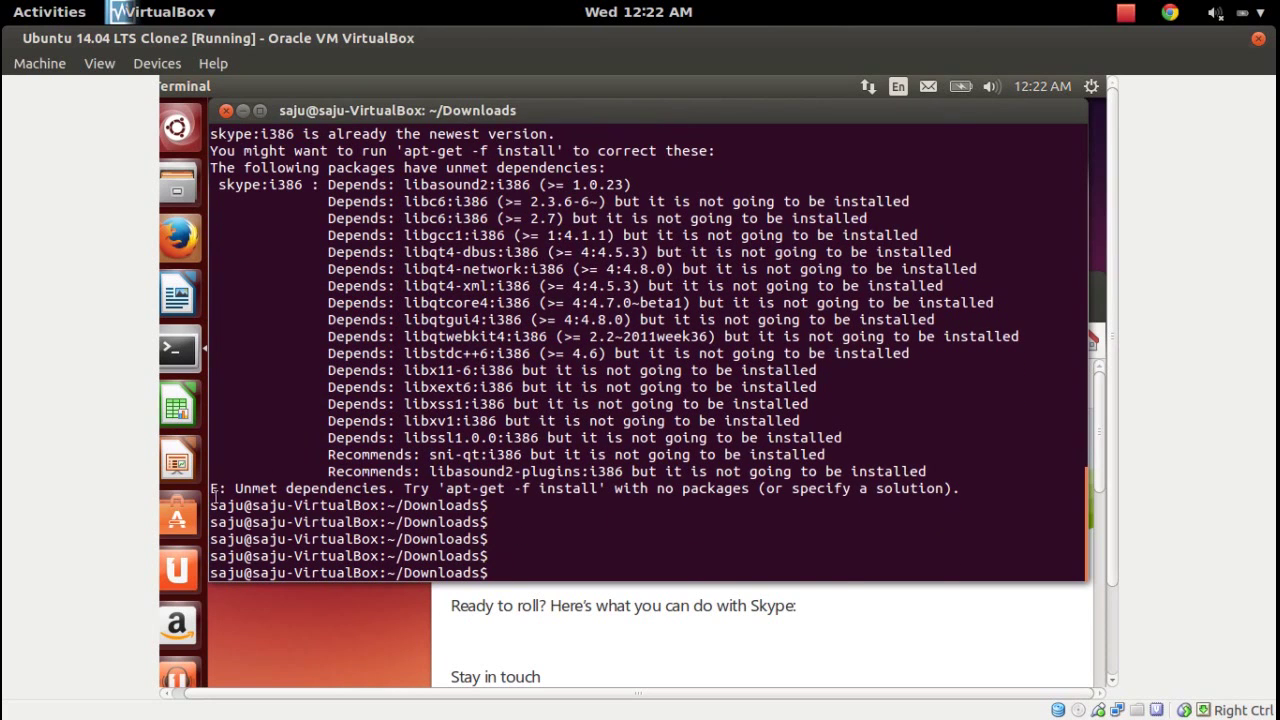
drag(212, 488, 960, 488)
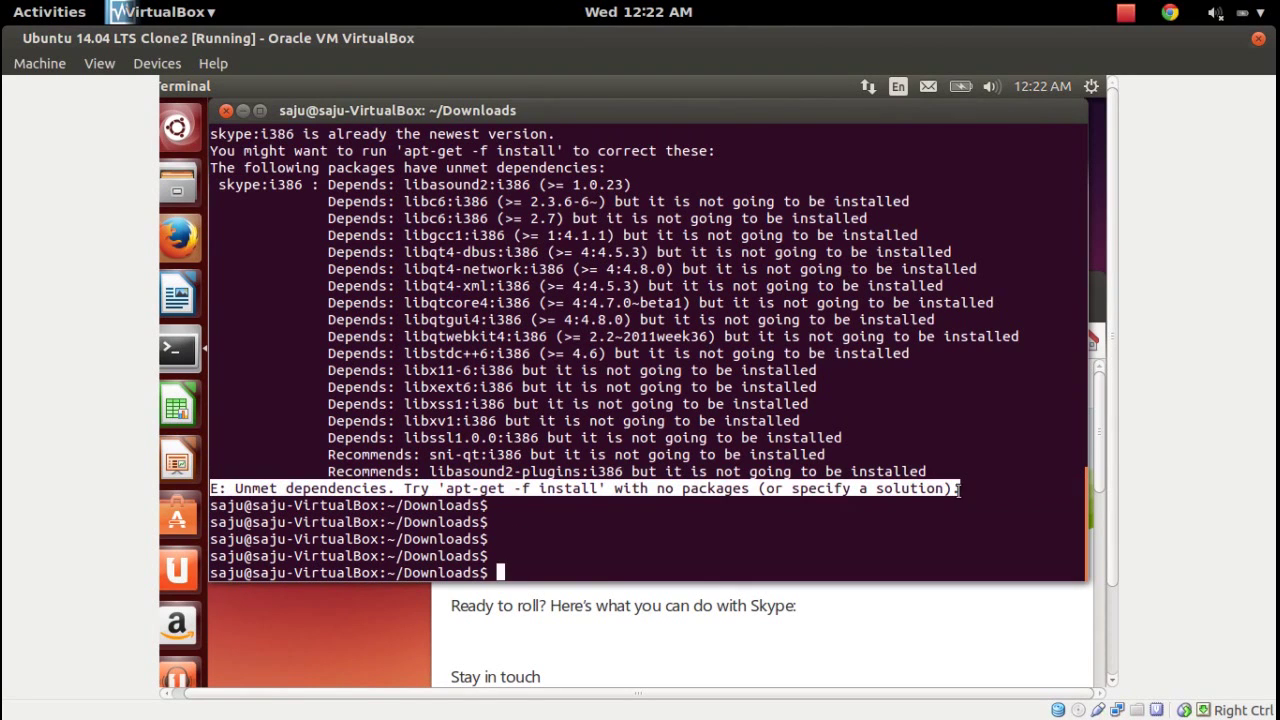
click(696, 503)
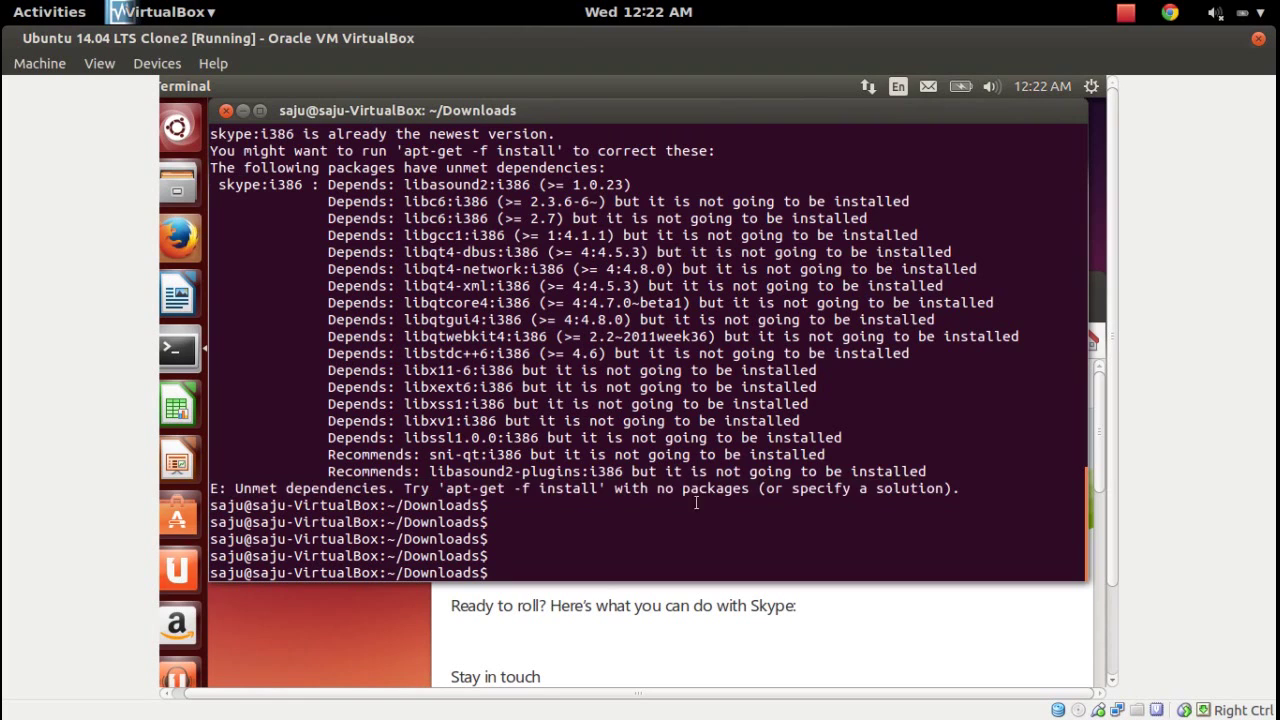
drag(598, 488, 458, 489)
Step: Copy the suggested 'apt-get -f install' command from the error message
right_click(459, 487)
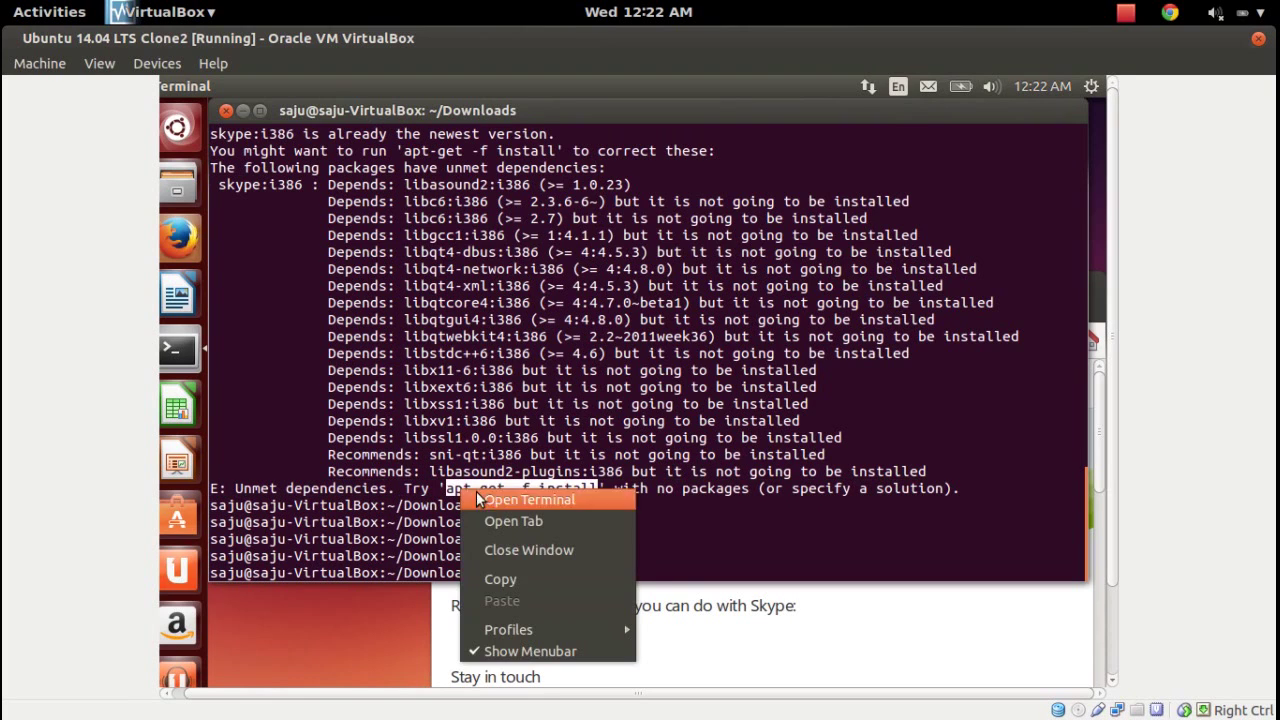
click(503, 578)
click(687, 523)
Step: Run sudo apt-get -f install and review its 88-package, 57.1 MB summary
key(Return)
key(Return)
key(Return)
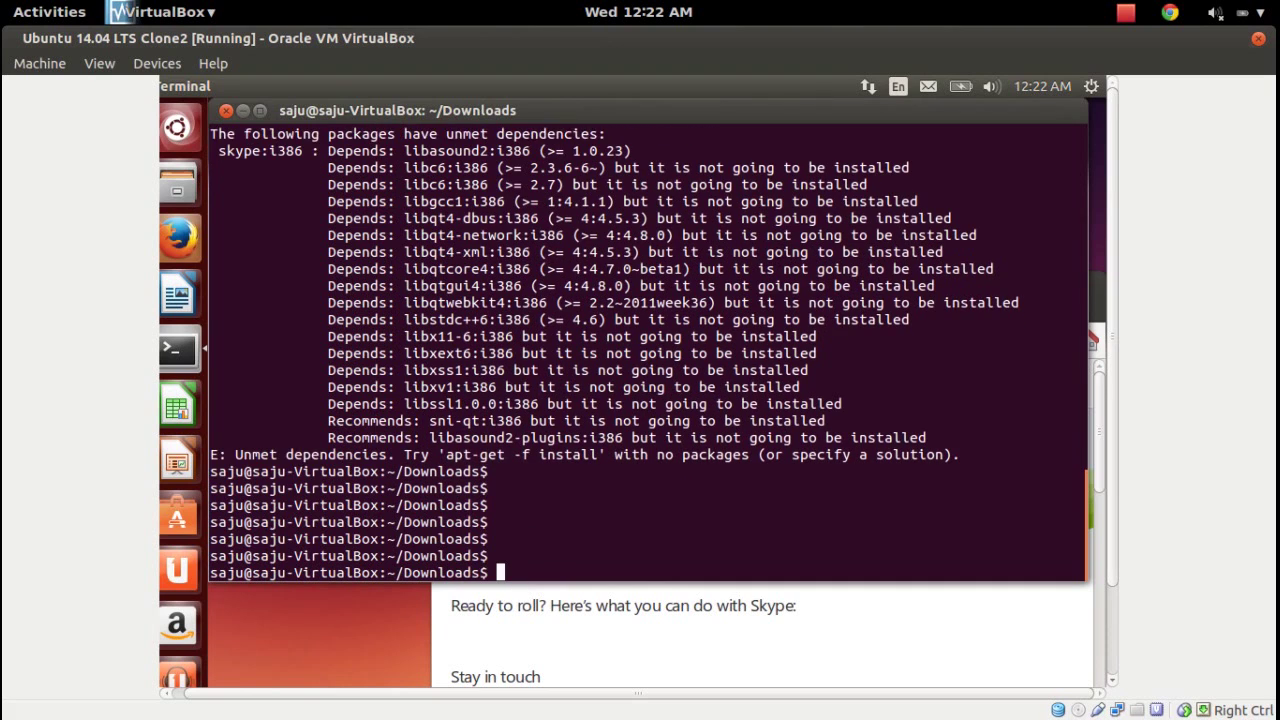
text(sudo)
key(ctrl+shift+v)
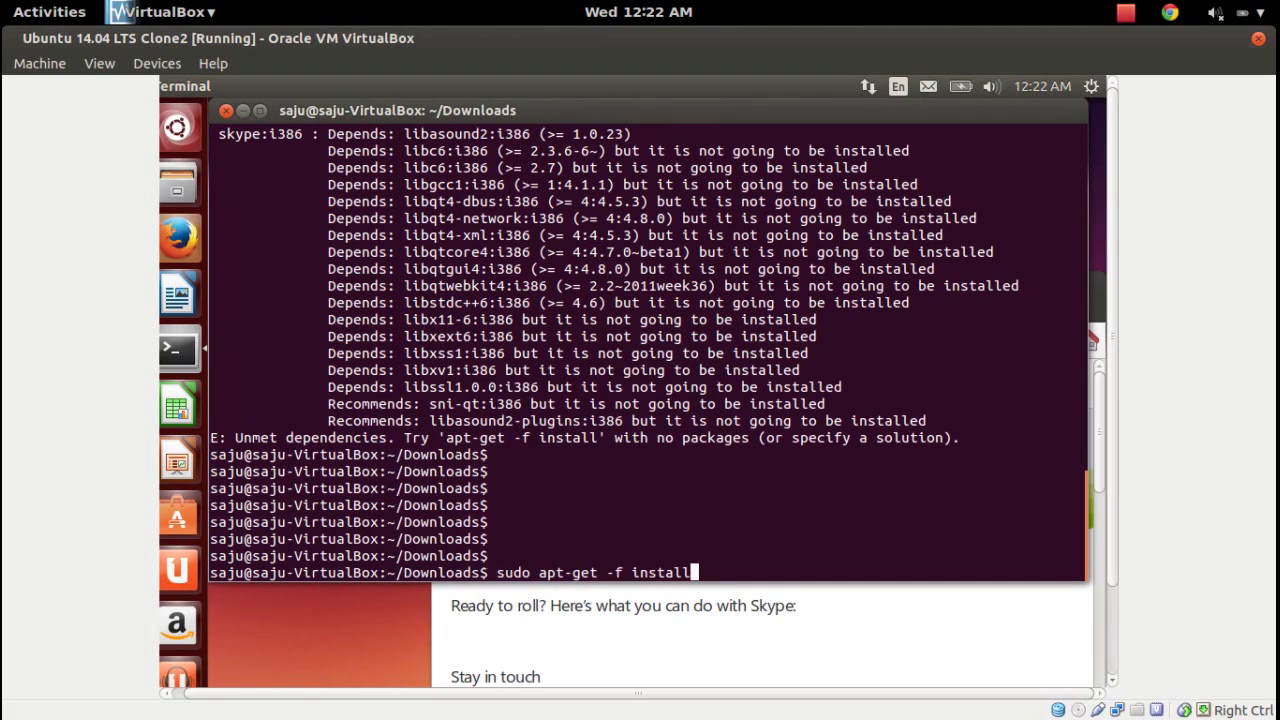
key(Return)
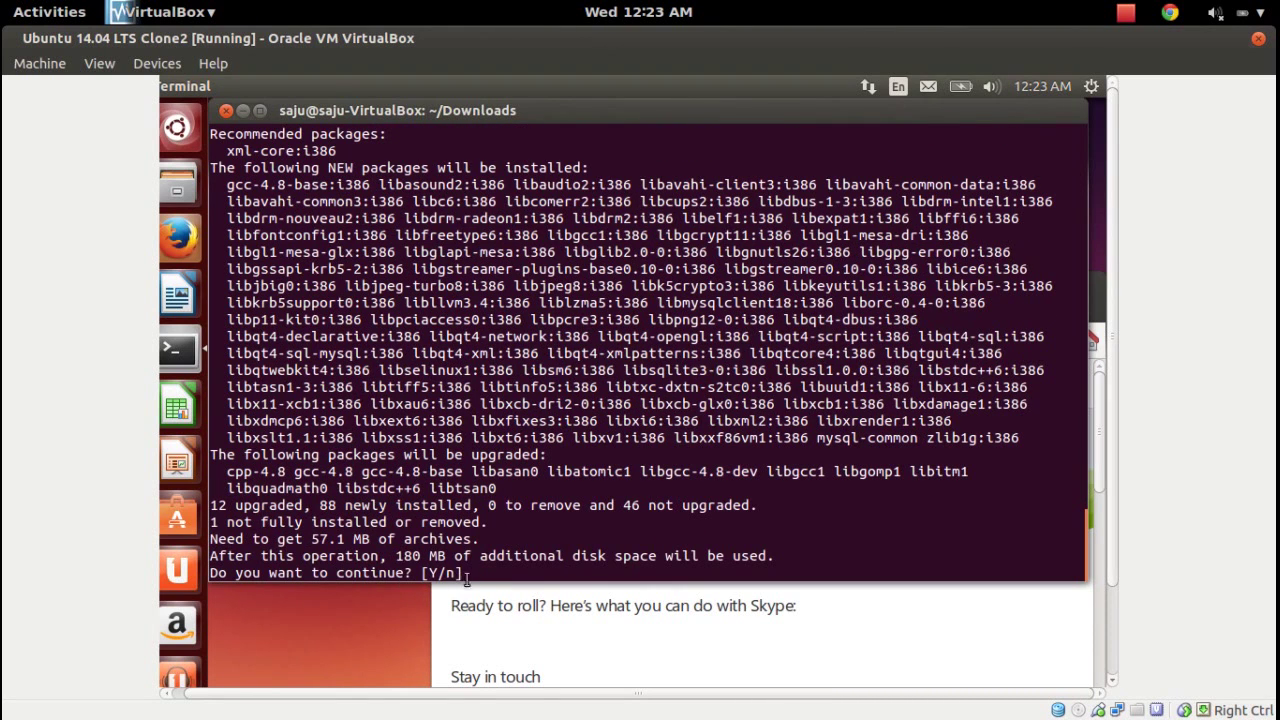
drag(465, 573, 212, 505)
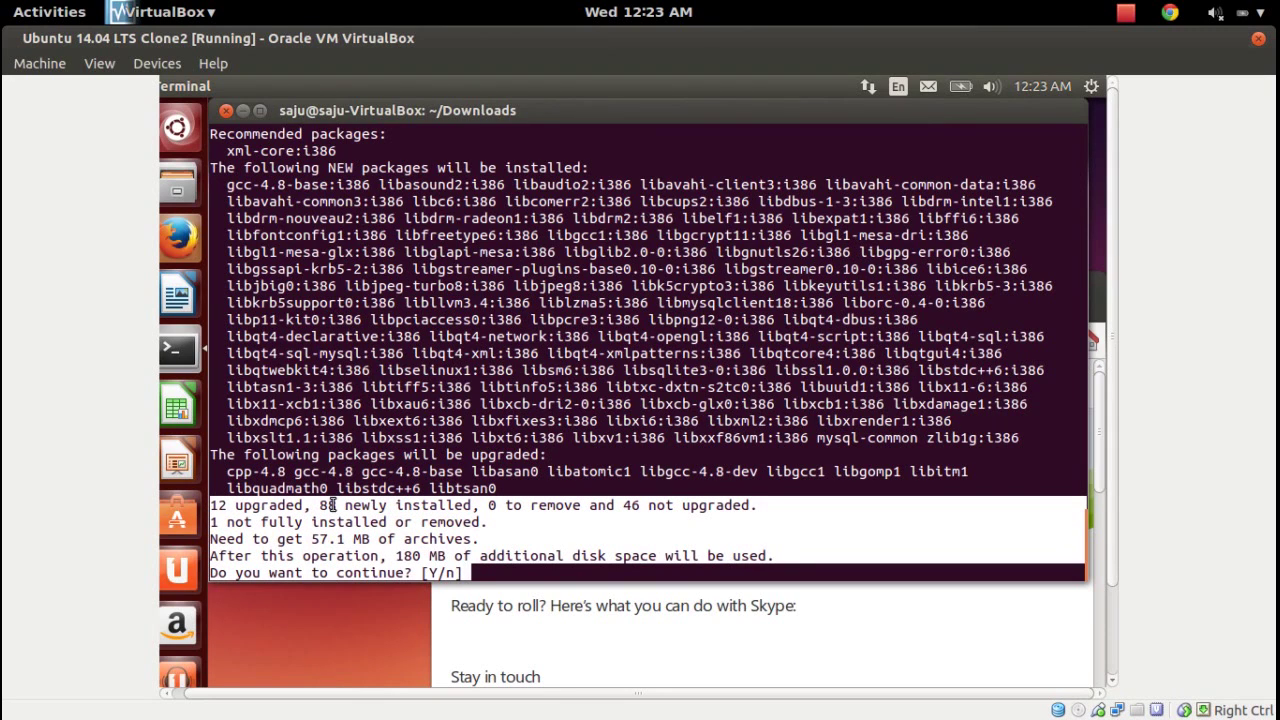
click(476, 570)
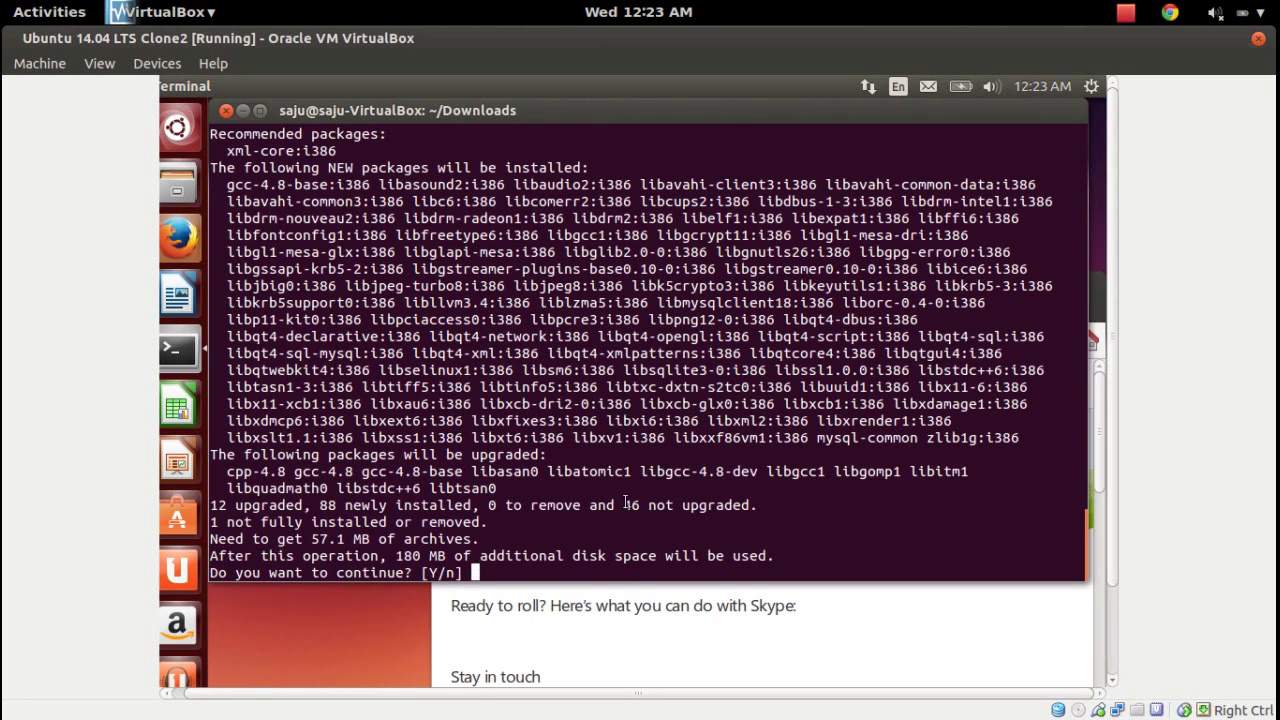
Step: Answer y so apt-get installs the i386 dependencies and skype 4.2.0.11-1, resizing the VM window
text(y)
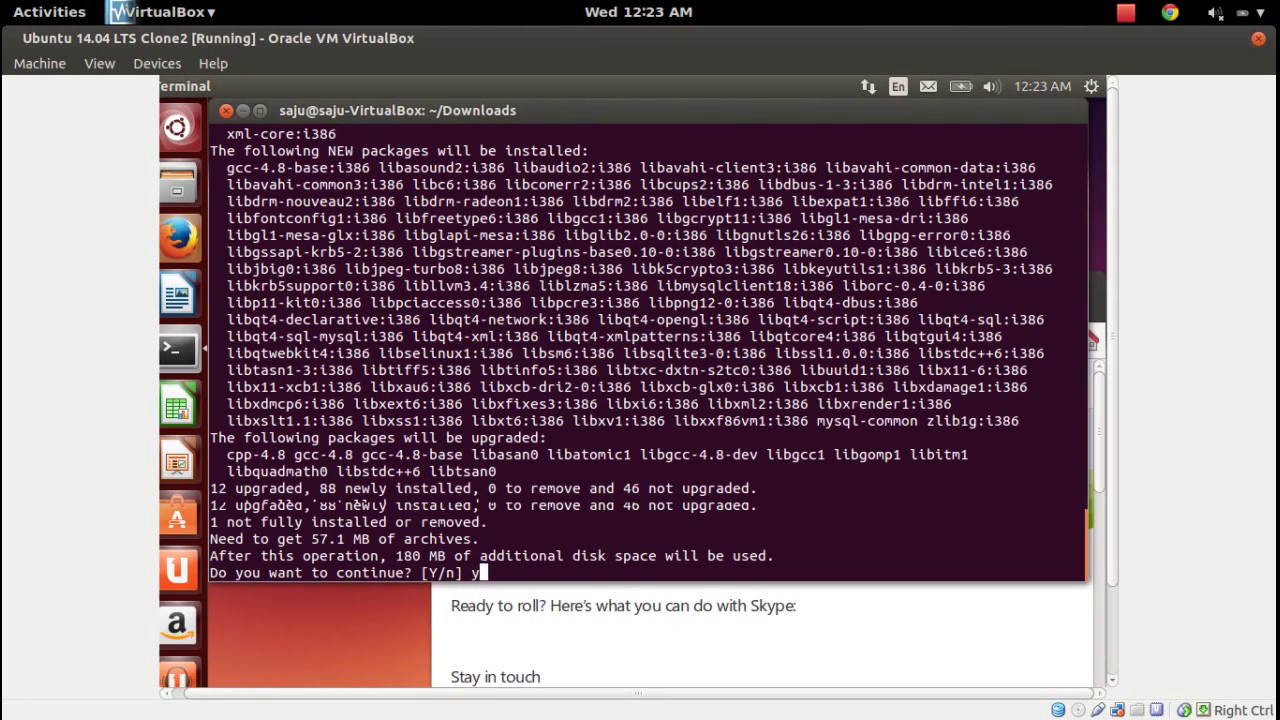
key(Return)
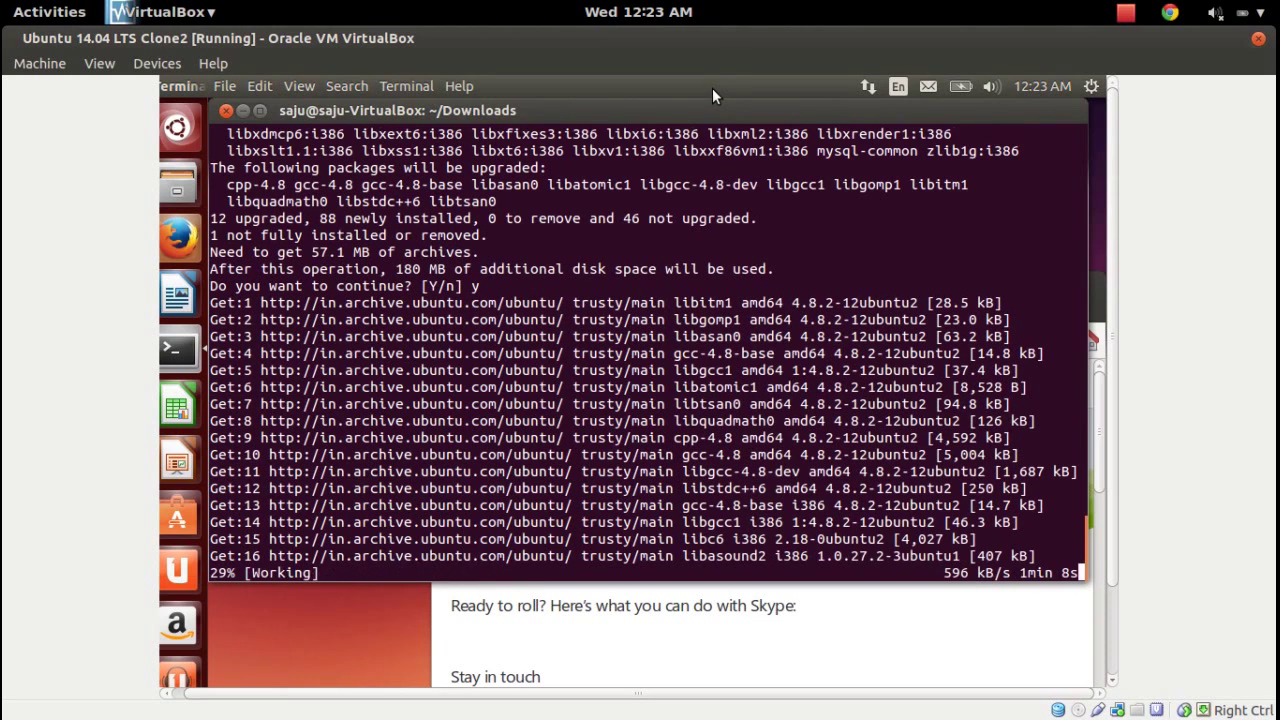
double_click(745, 36)
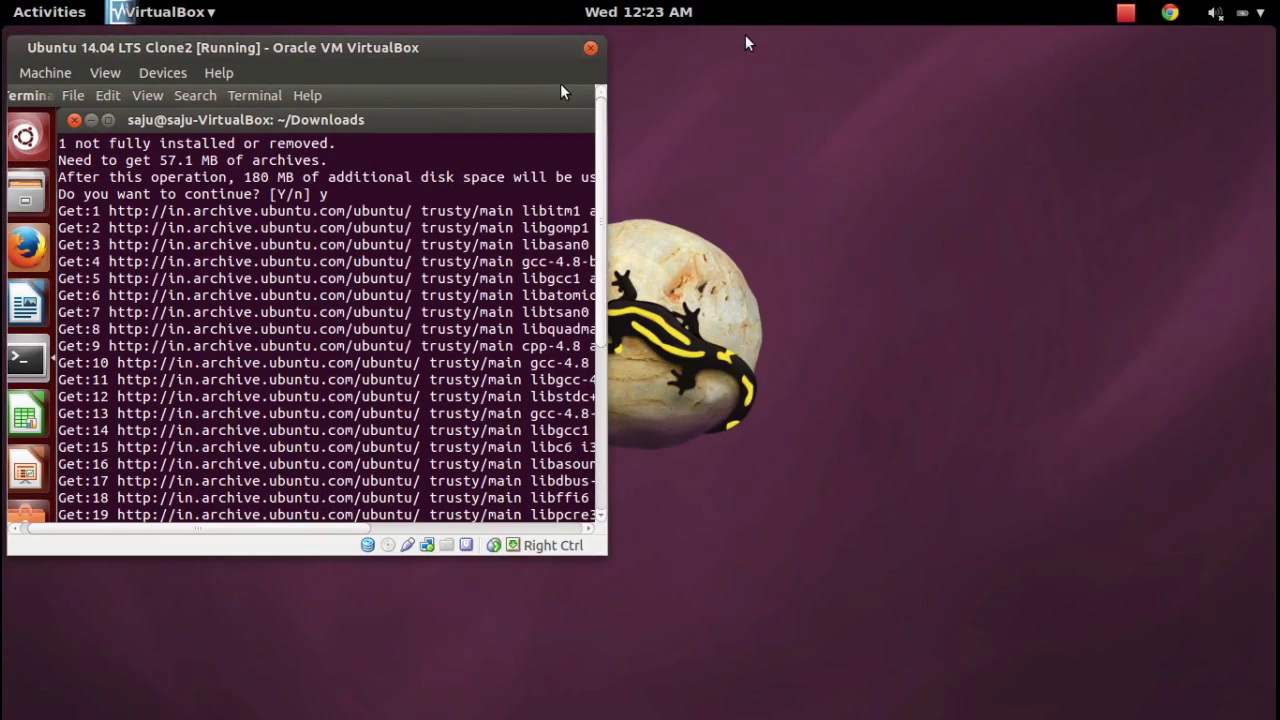
drag(491, 58, 484, 28)
double_click(484, 28)
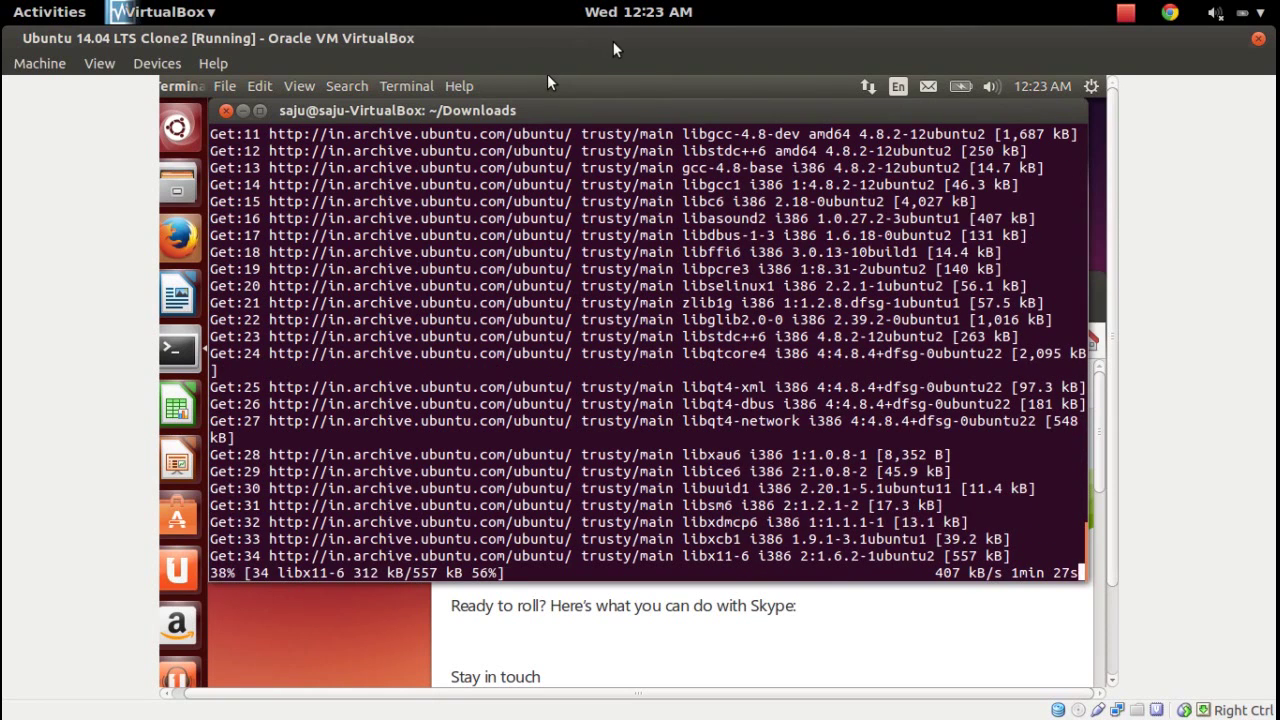
double_click(614, 48)
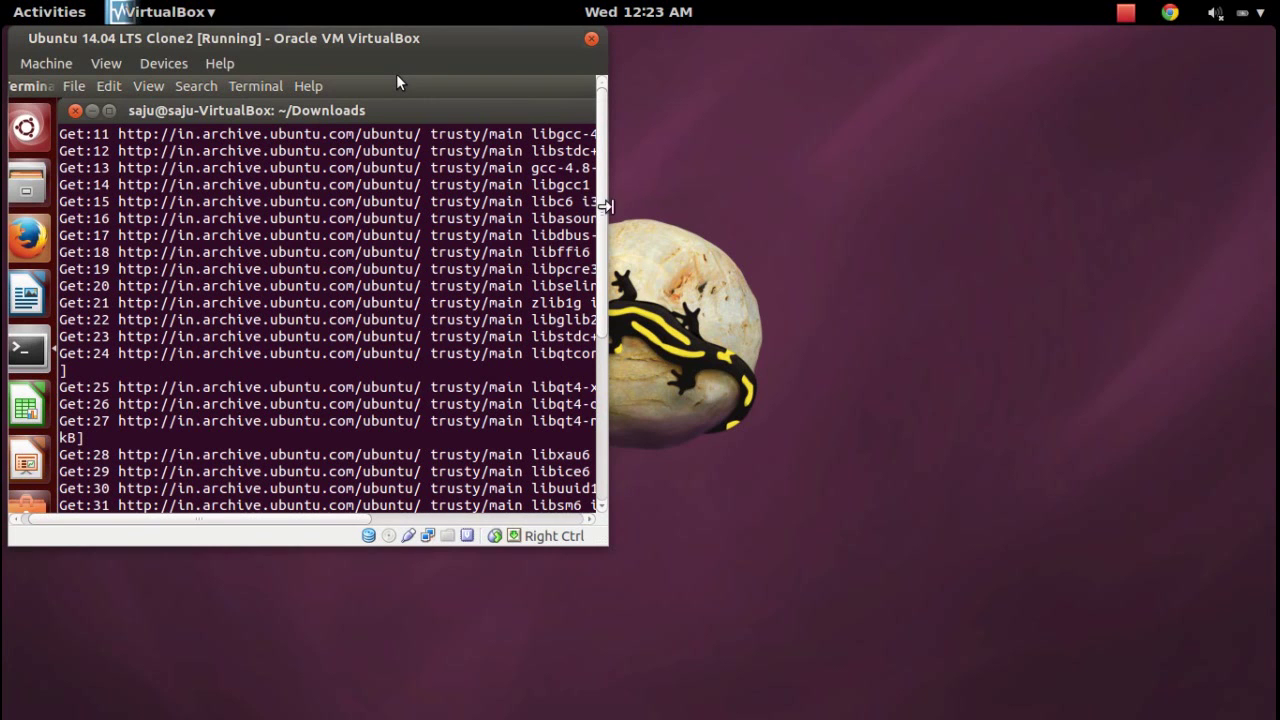
drag(605, 538, 880, 614)
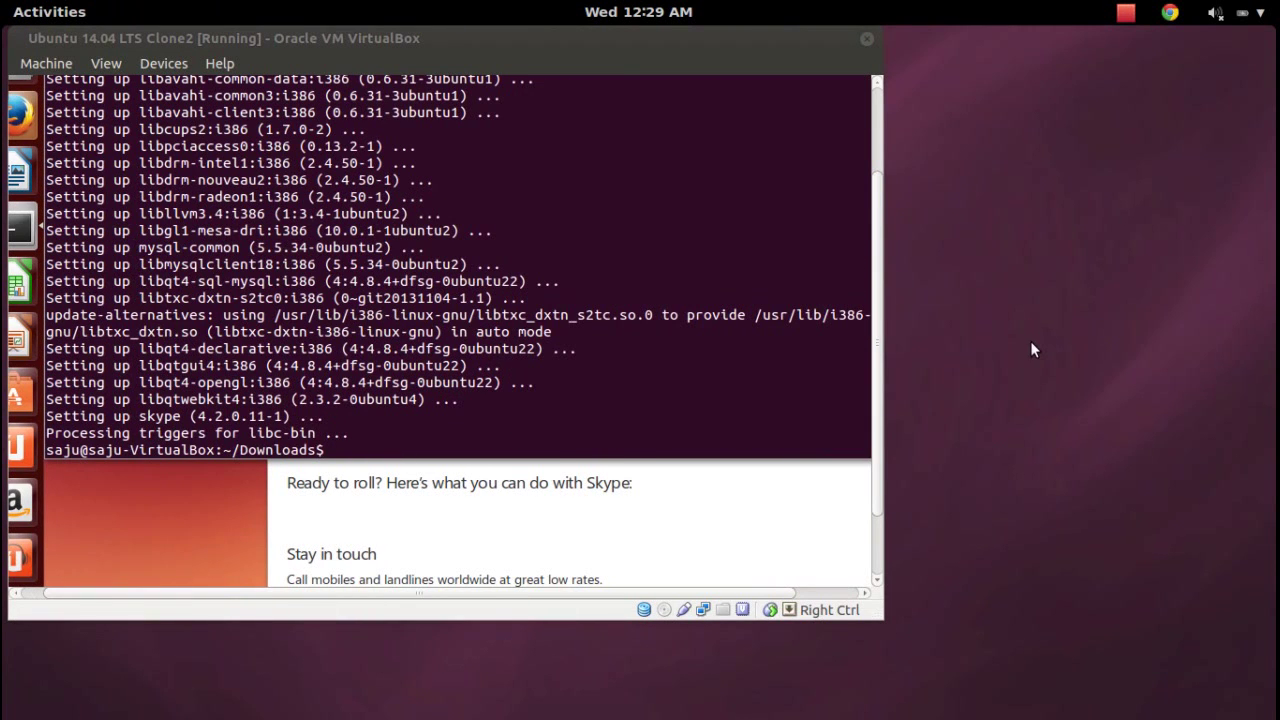
Step: Add an empty prompt below the finished skype 4.2.0.11-1 install output in Terminal
click(730, 345)
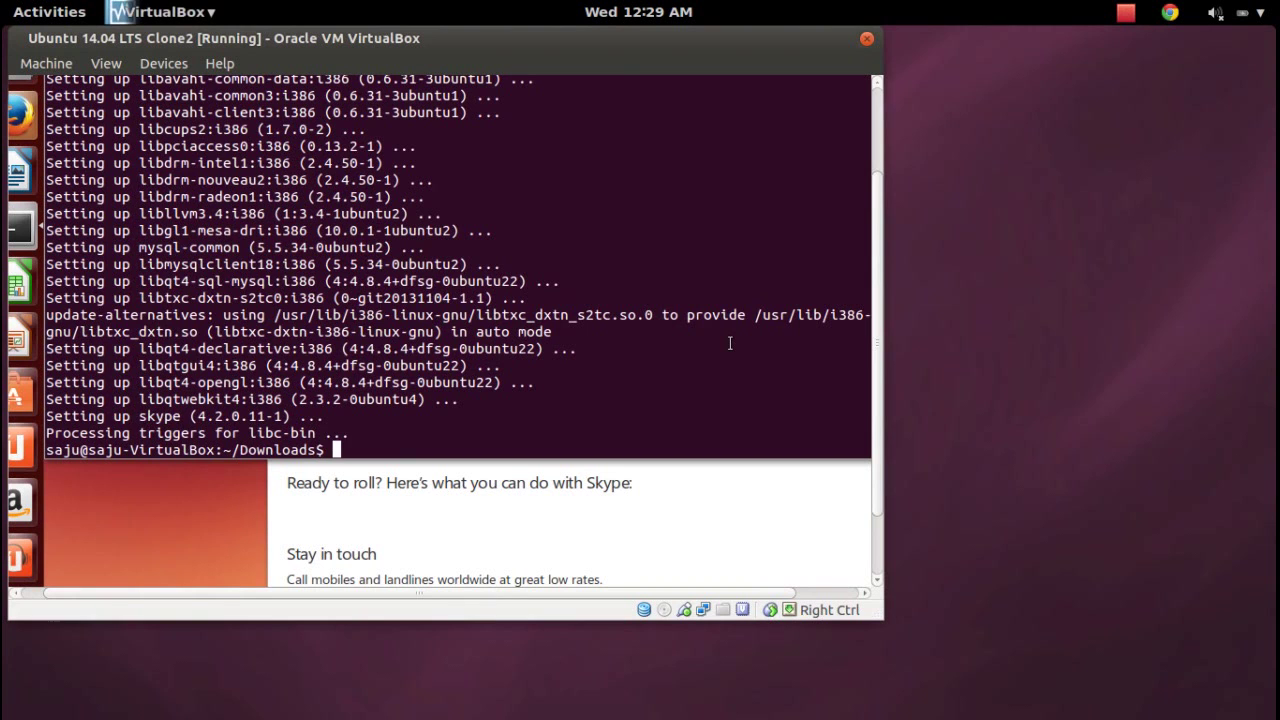
scroll(878, 390, up, 1)
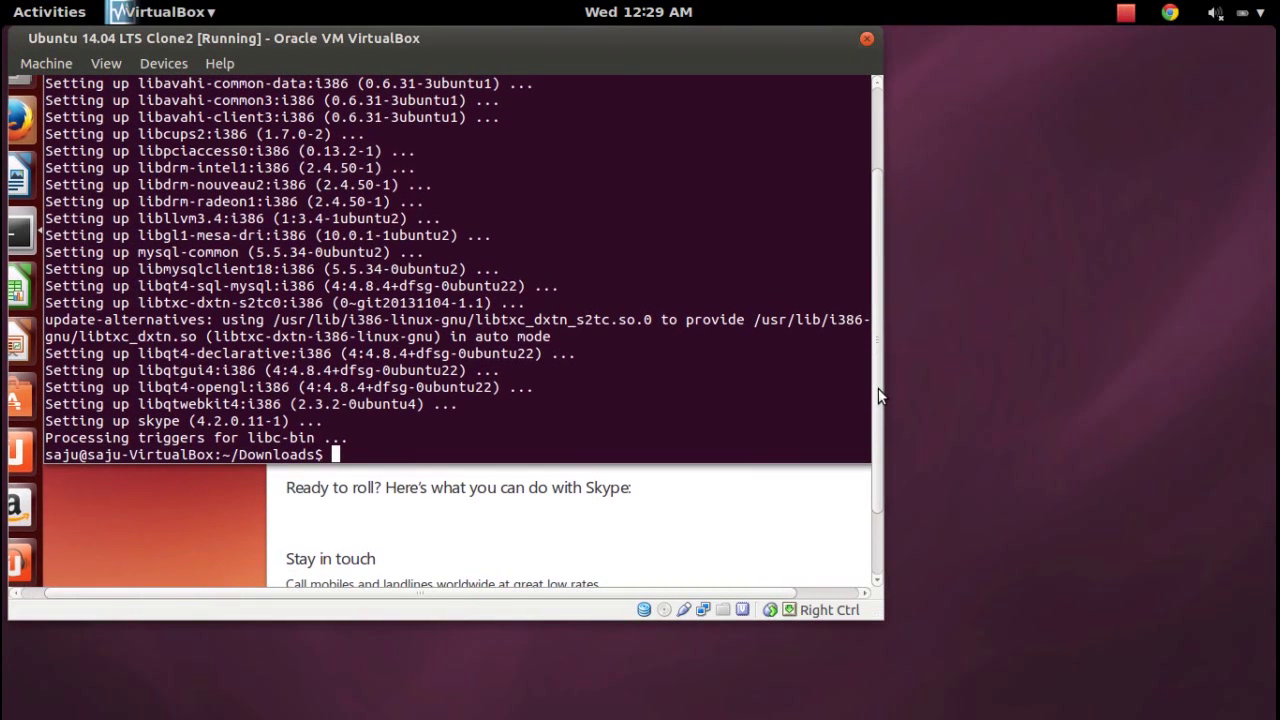
mouse_move(878, 393)
mouse_down()
mouse_move(872, 290)
mouse_move(885, 380)
mouse_up()
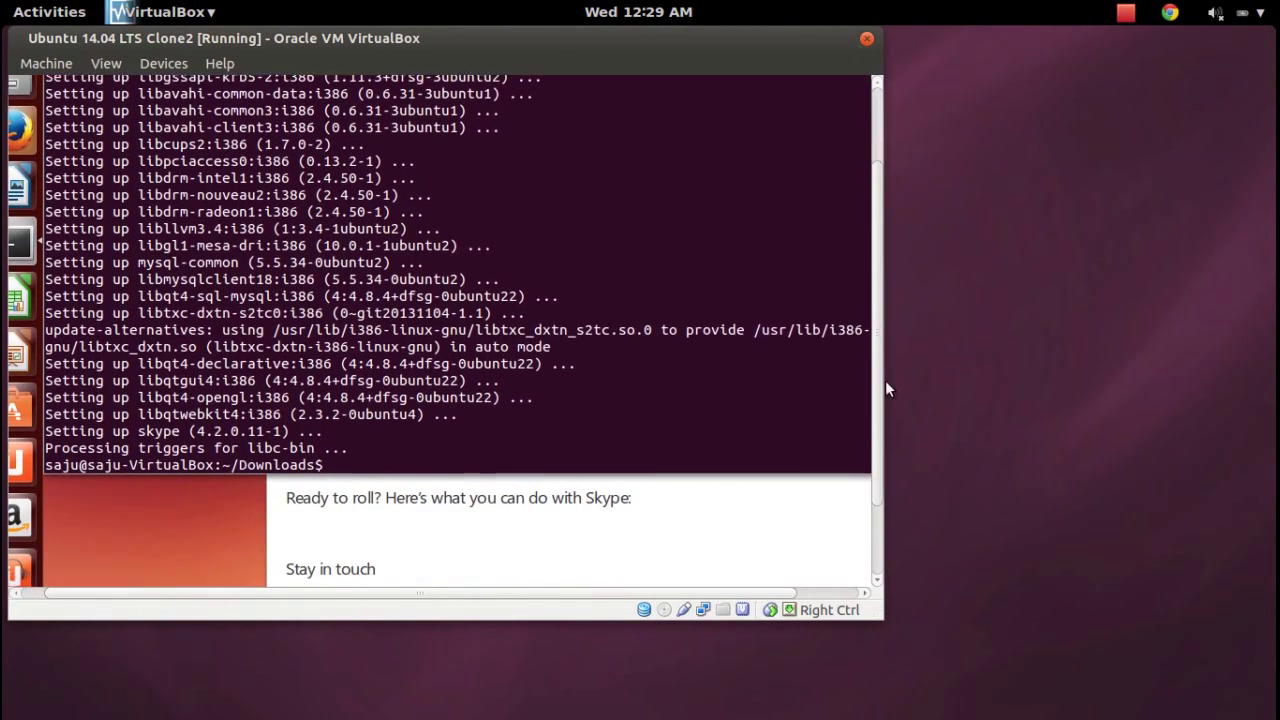
key(Return)
key(Return)
key(Return)
key(Return)
key(Return)
key(Return)
key(Return)
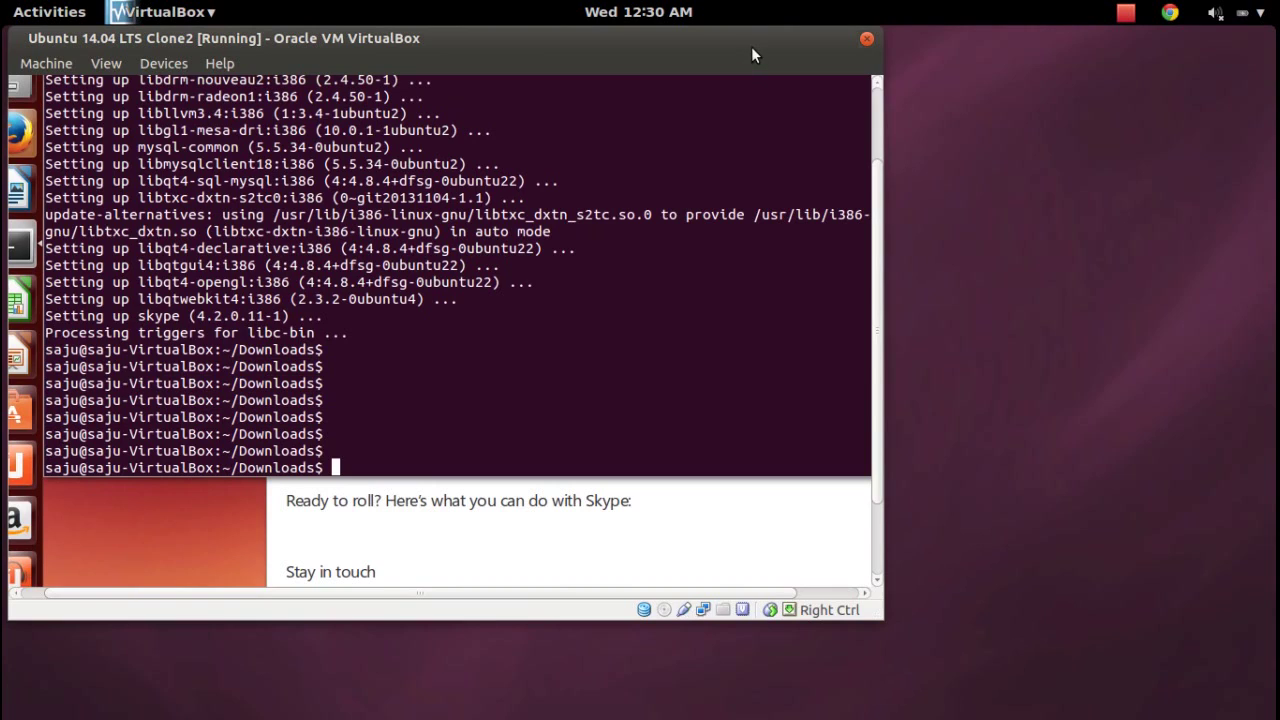
Step: Maximize the virtual machine window and add two more empty Downloads prompts
double_click(751, 46)
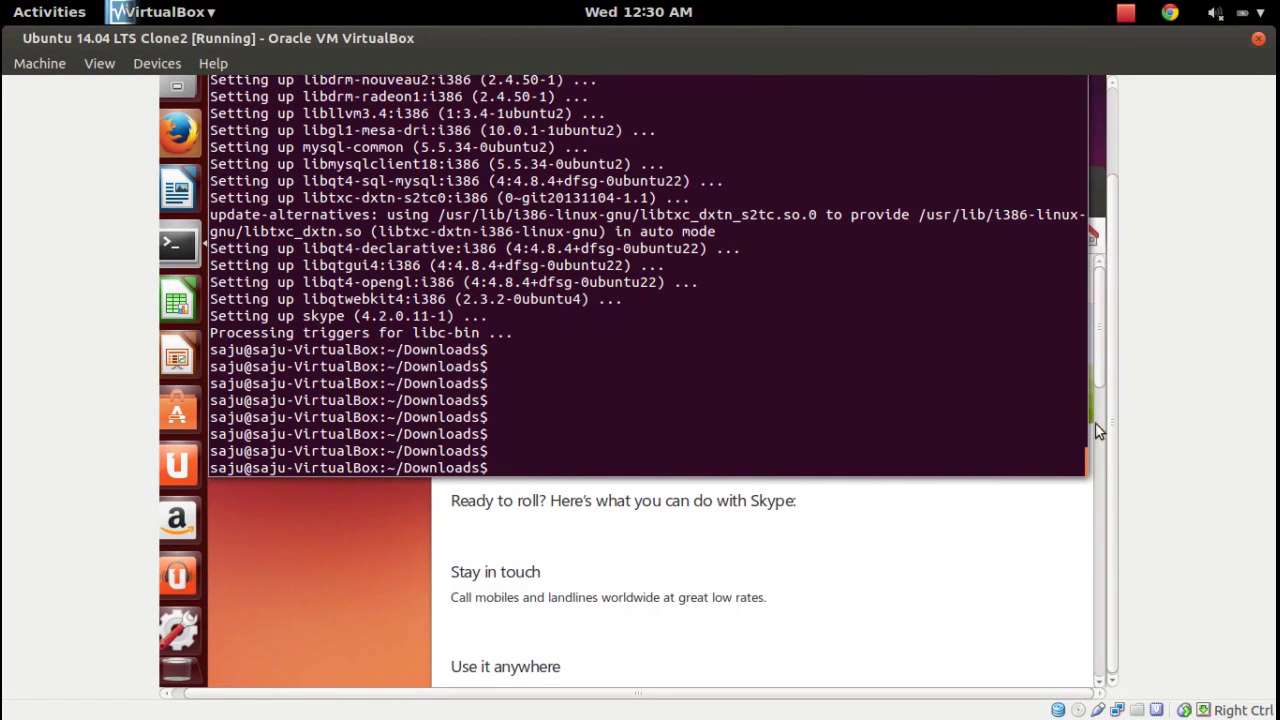
drag(1092, 434, 1096, 465)
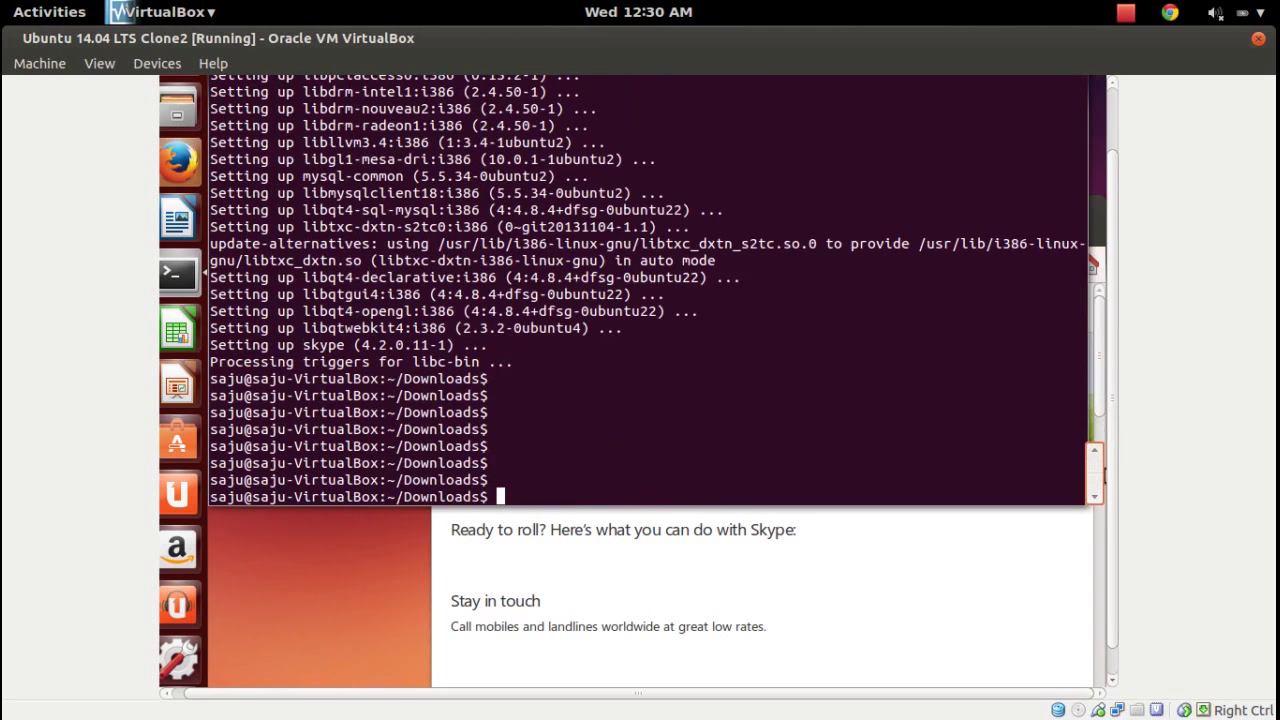
key(Return)
key(Return)
key(Return)
key(Return)
key(Return)
key(Return)
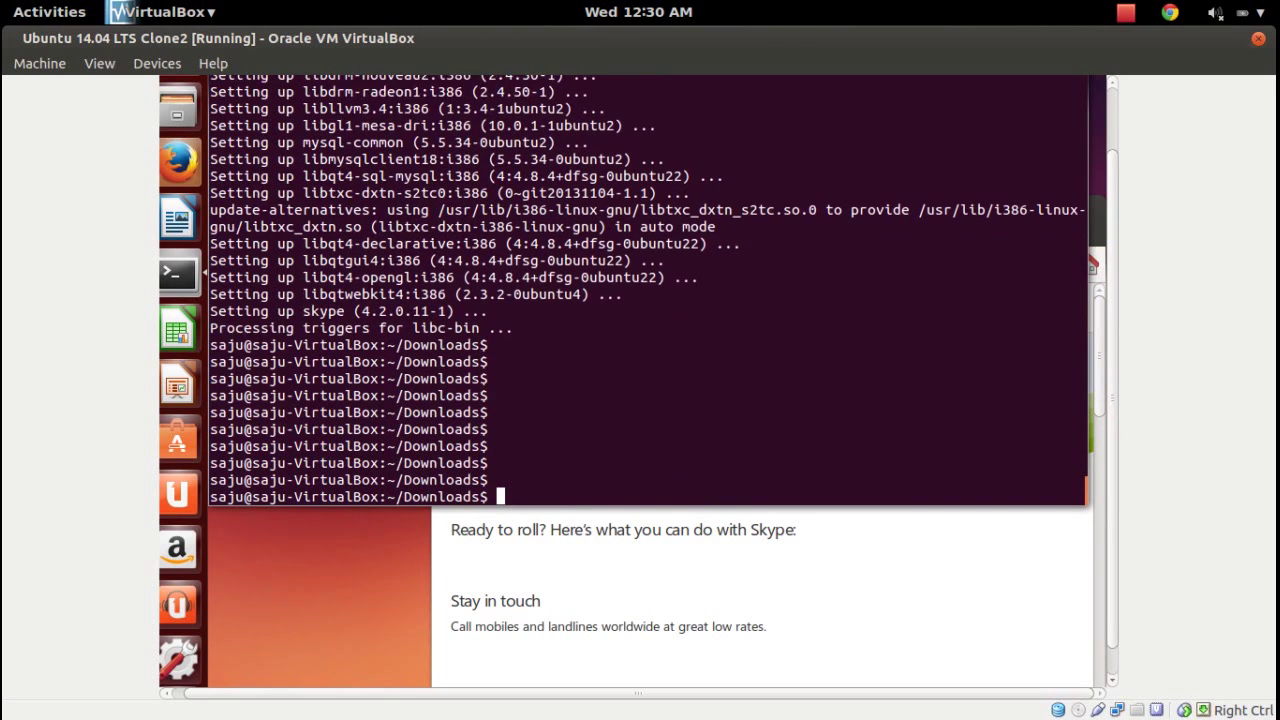
key(Return)
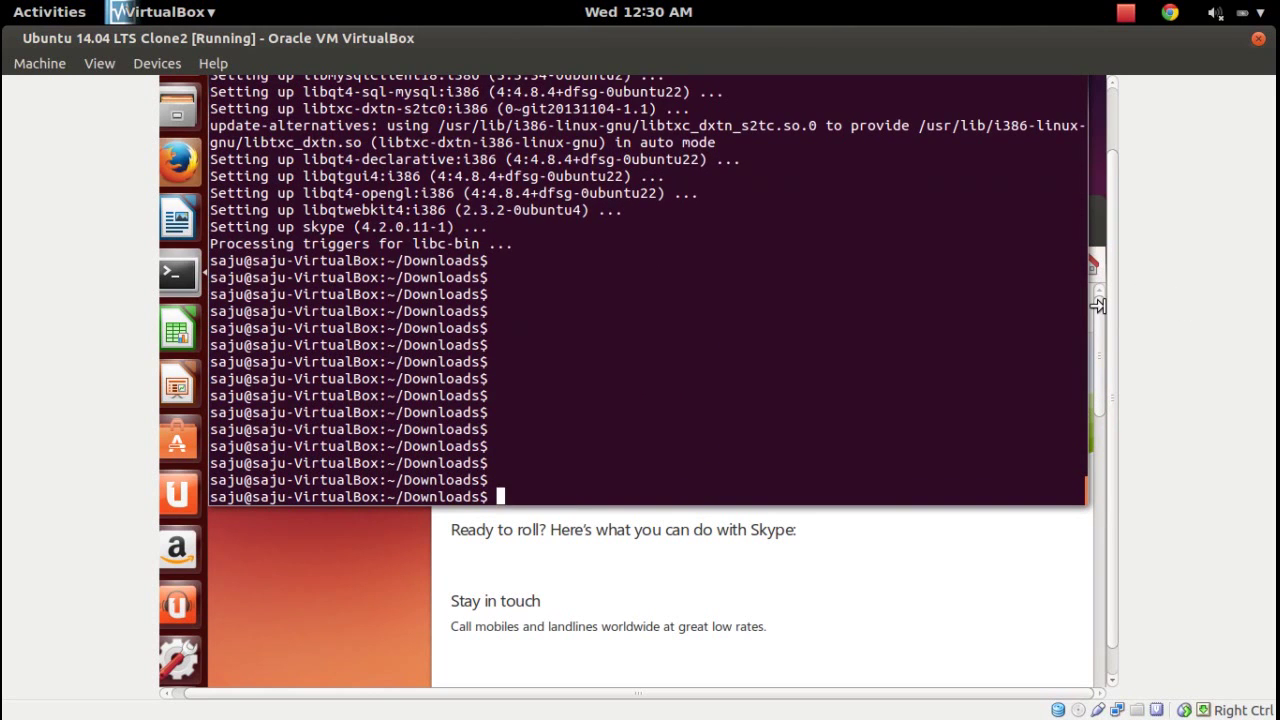
double_click(1072, 45)
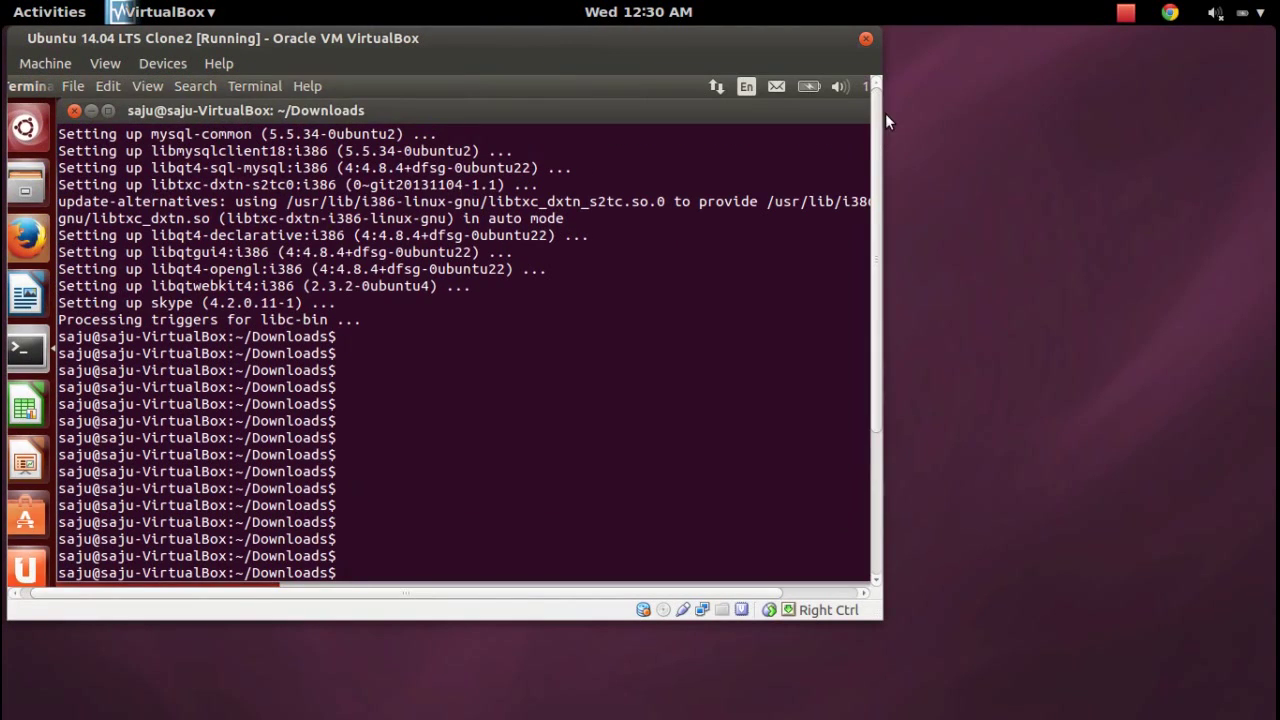
double_click(337, 39)
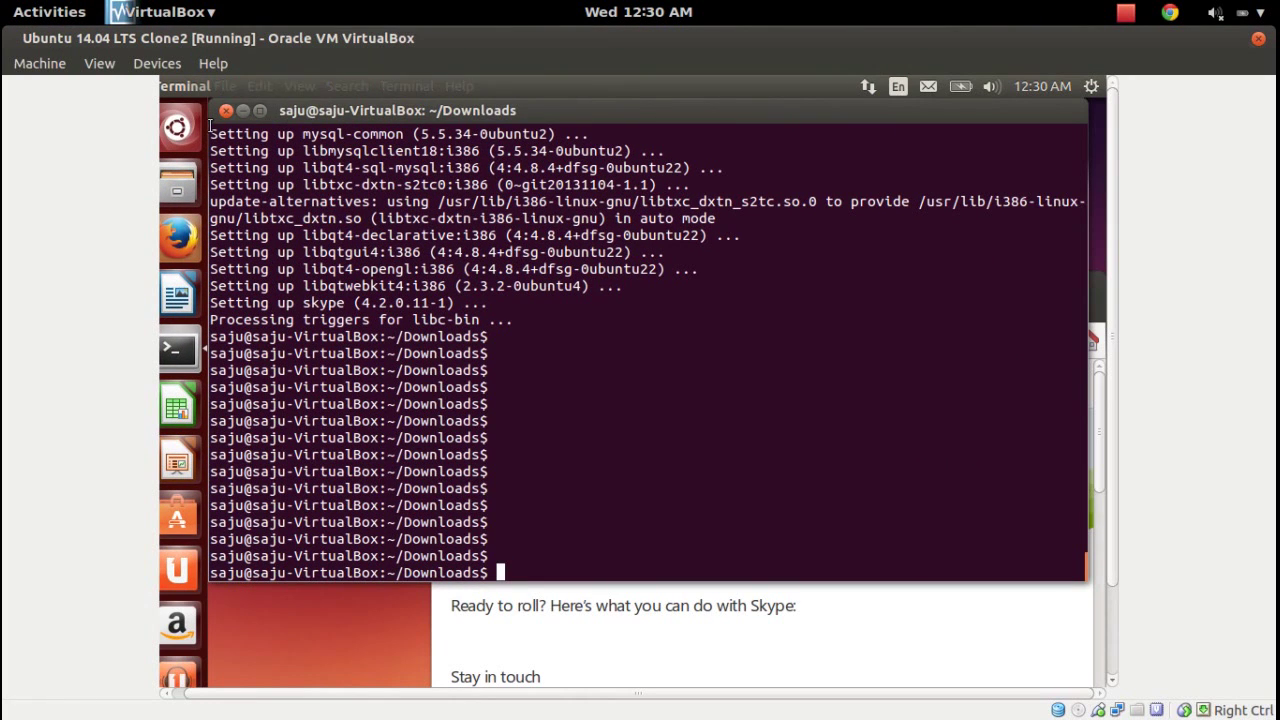
Step: Drag Skype from the Dash results onto the Unity launcher, then clear the search and close the Dash
click(182, 134)
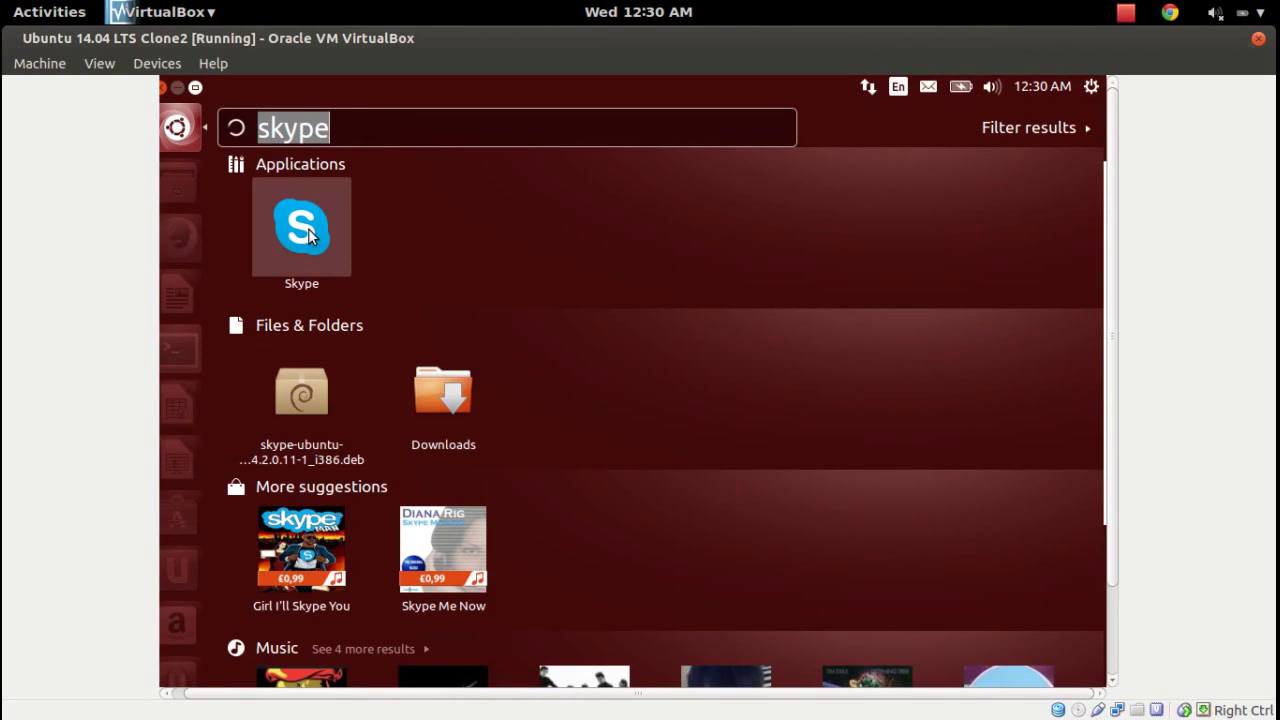
drag(220, 237, 181, 256)
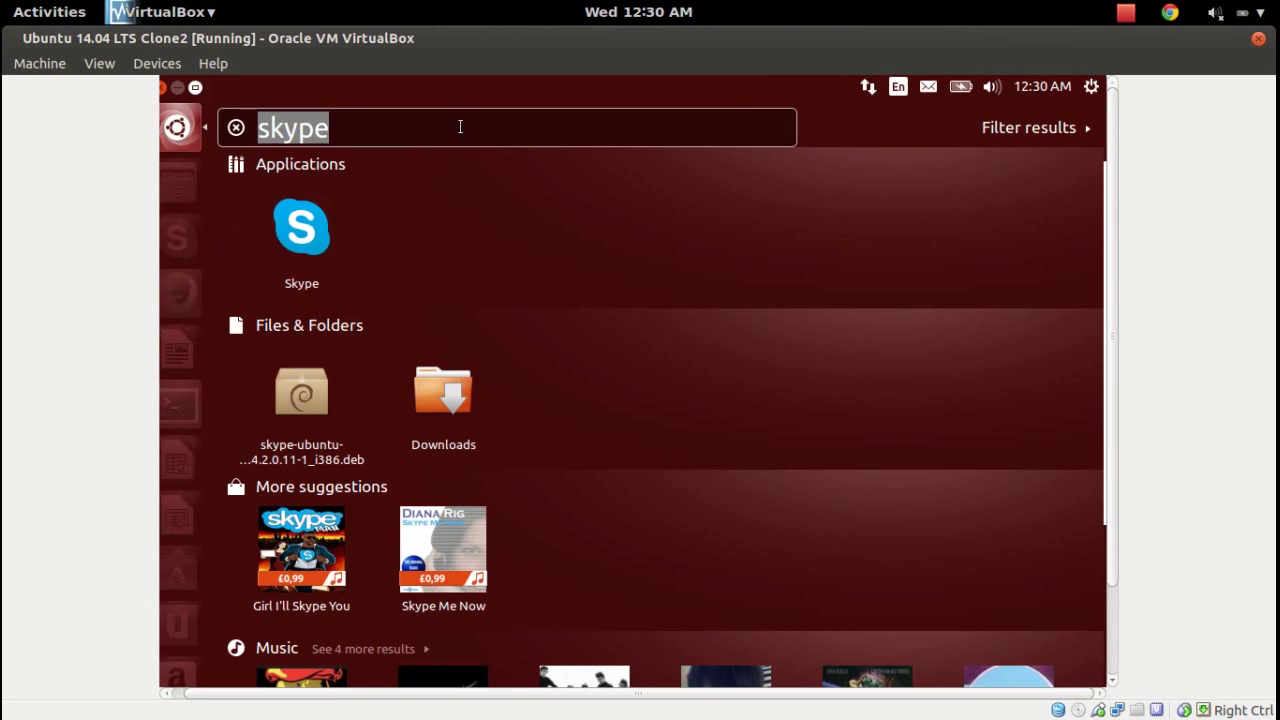
key(BackSpace)
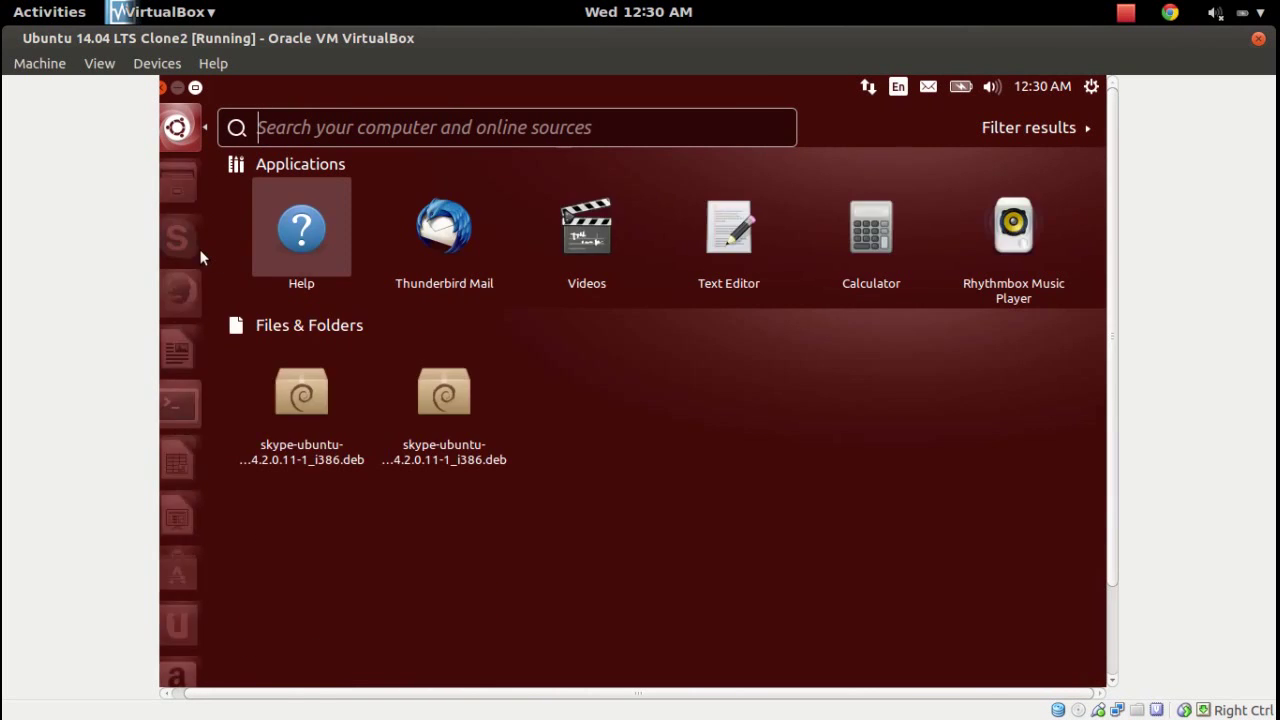
click(186, 124)
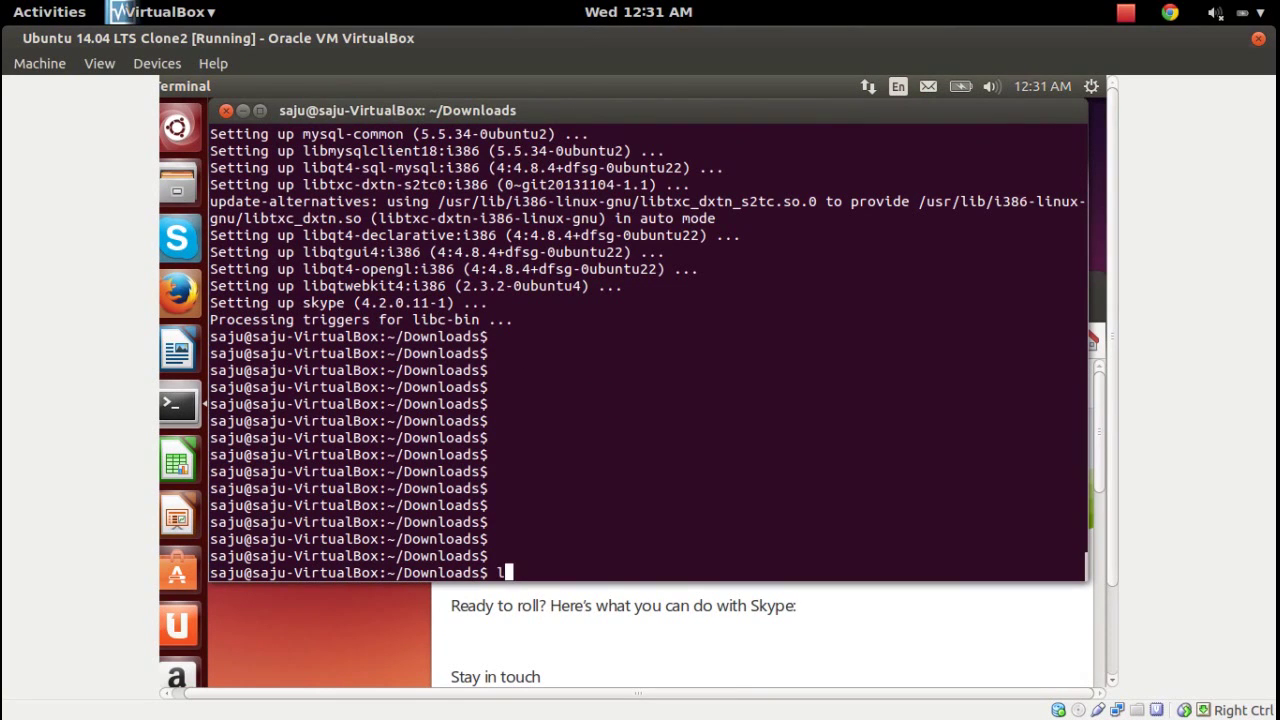
Step: Complete the lsb_release command name in Terminal and accept Skype's Terms of Use
text(b)
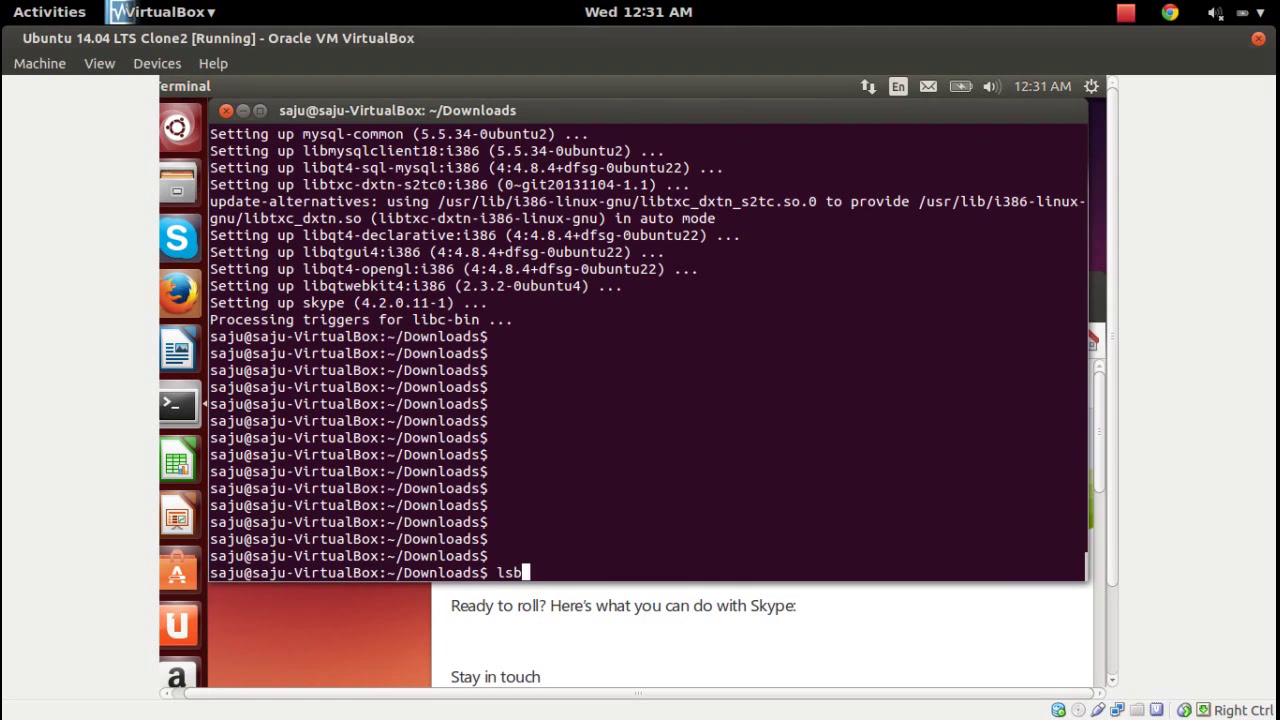
text(_r)
key(Tab)
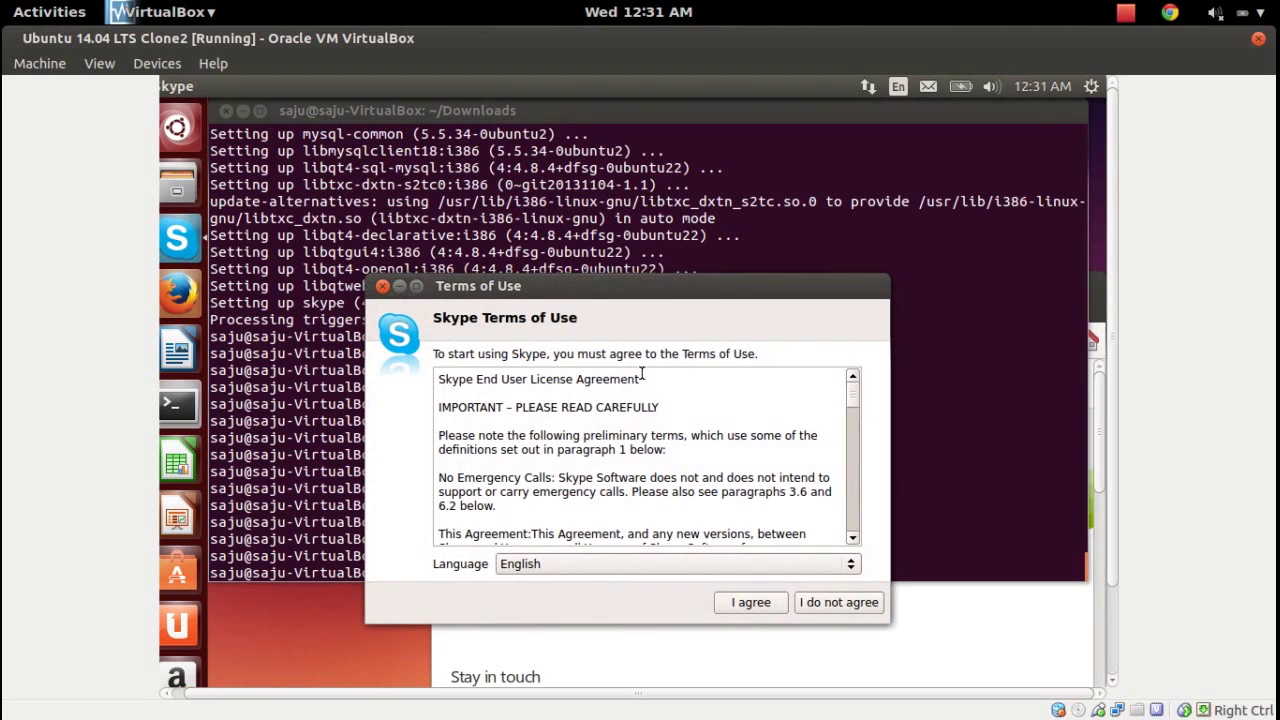
drag(678, 285, 668, 144)
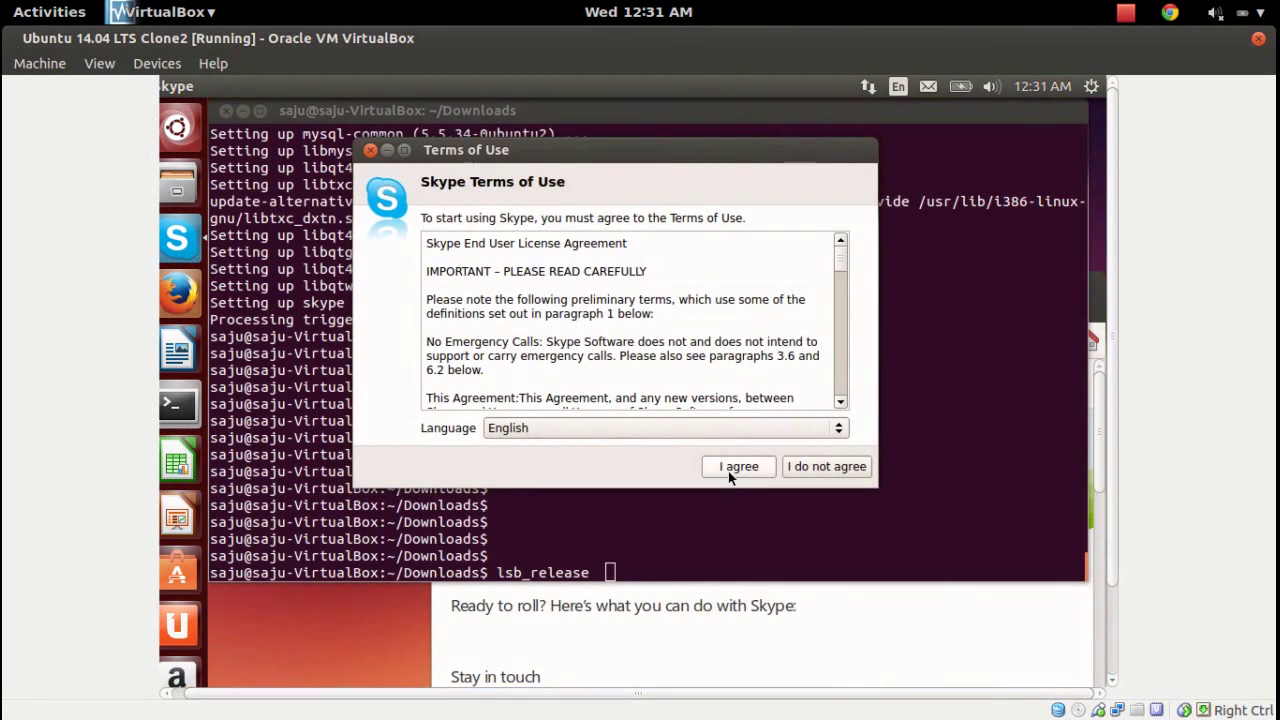
click(737, 467)
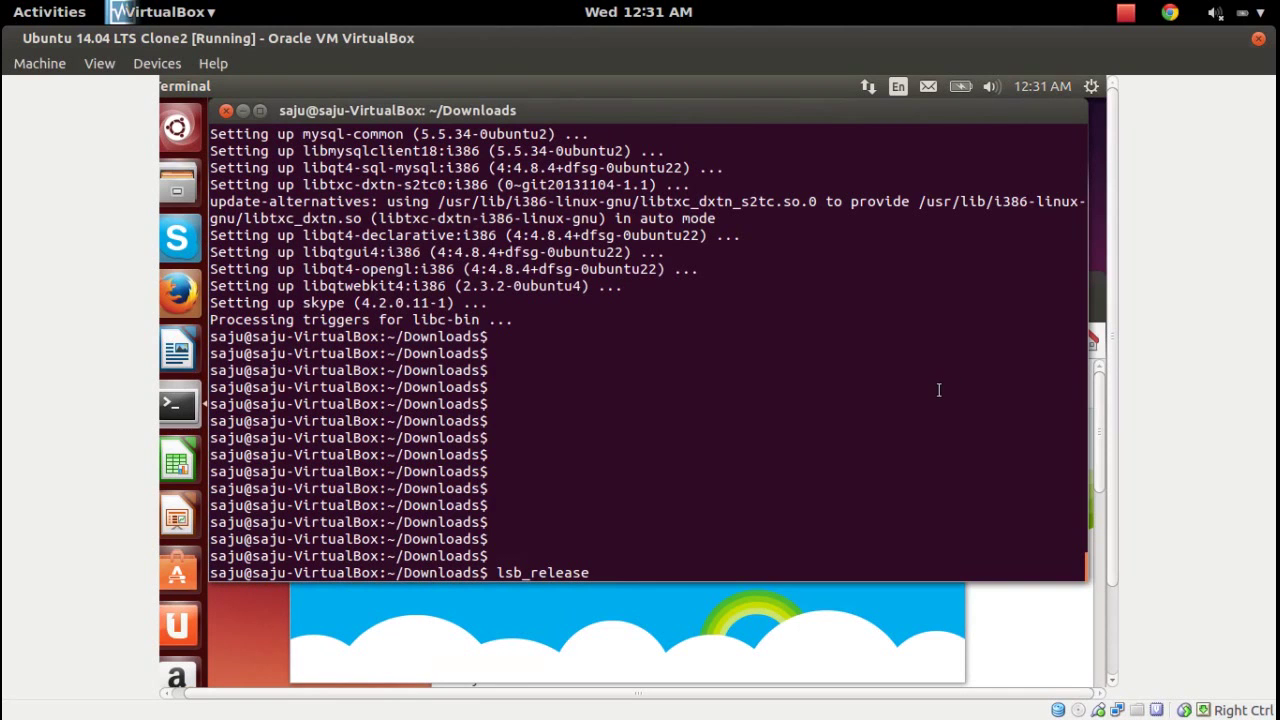
Step: Run lsb_release -a to confirm Ubuntu 14.04 trusty, then move the Skype sign-in window right
text(-a)
key(Return)
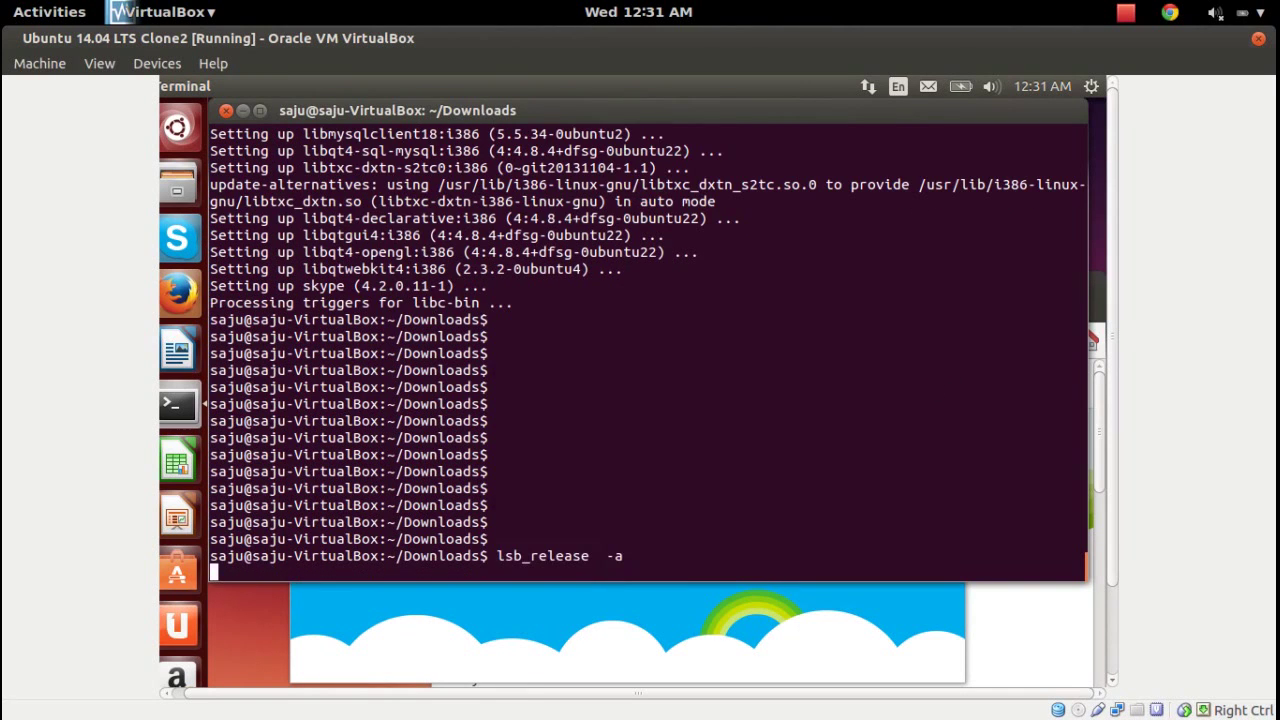
key(Return)
key(Return)
key(Return)
key(Return)
key(Return)
key(Return)
key(Return)
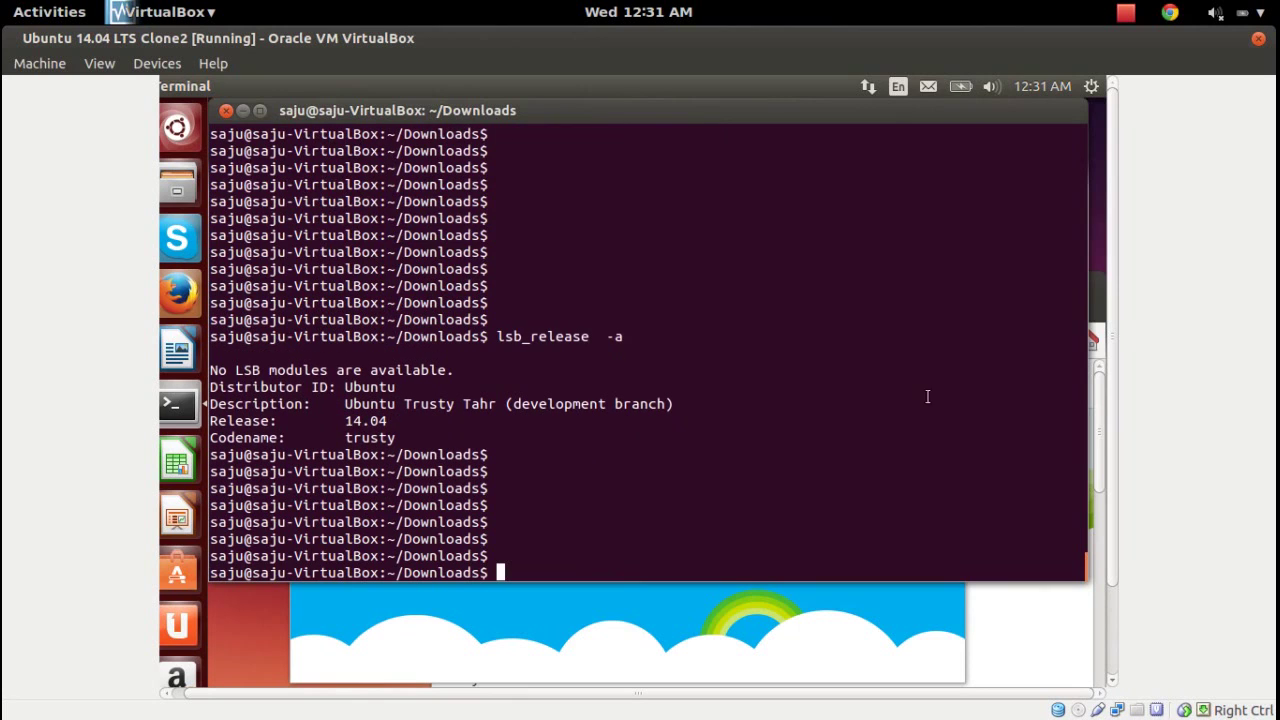
drag(554, 437, 194, 334)
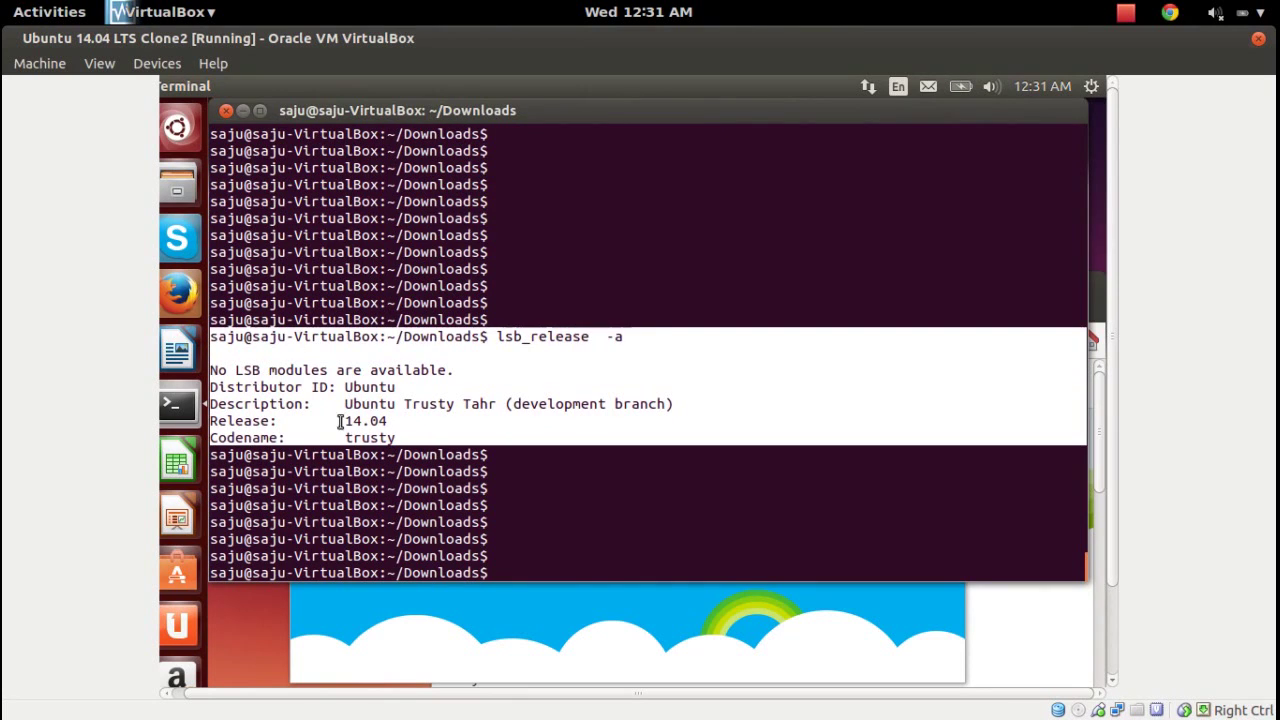
click(621, 637)
drag(636, 229, 990, 188)
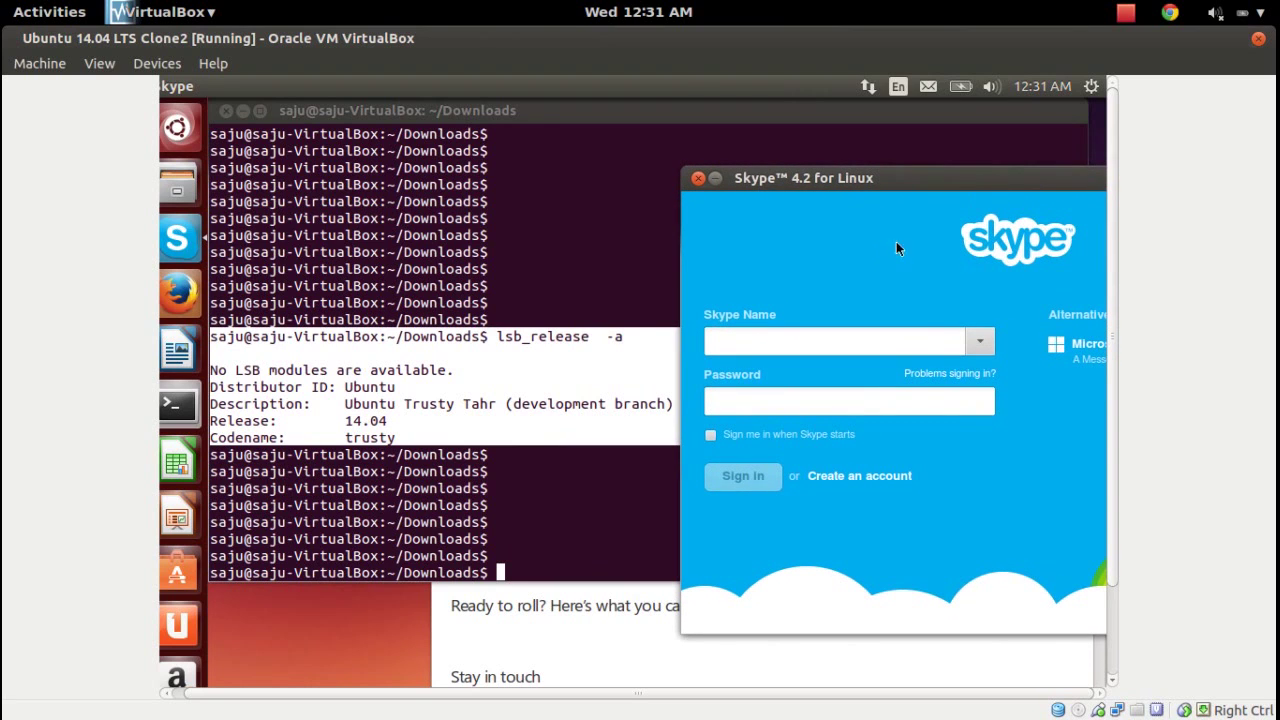
Step: Check the Skype Name and Password fields and move the sign-in window back to centre
click(978, 344)
click(912, 402)
drag(907, 182, 565, 182)
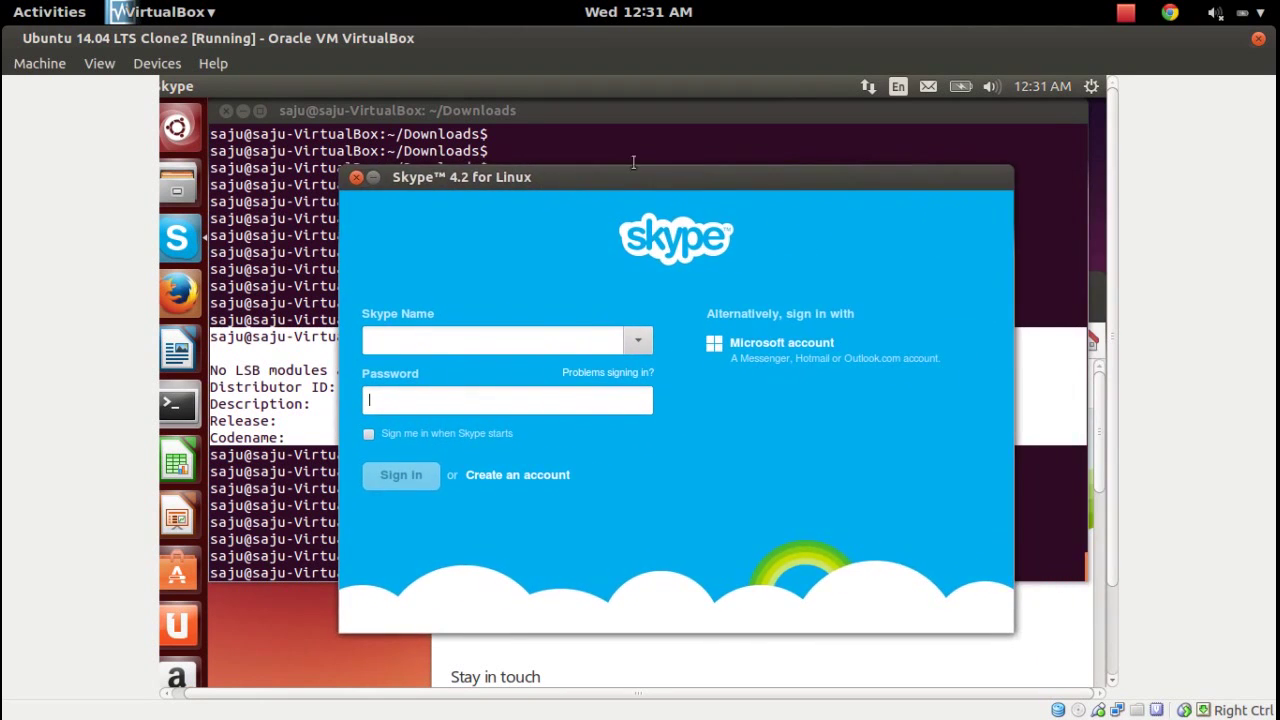
Step: Put Terminal back in front and restore the virtual machine window to its smaller size
click(649, 149)
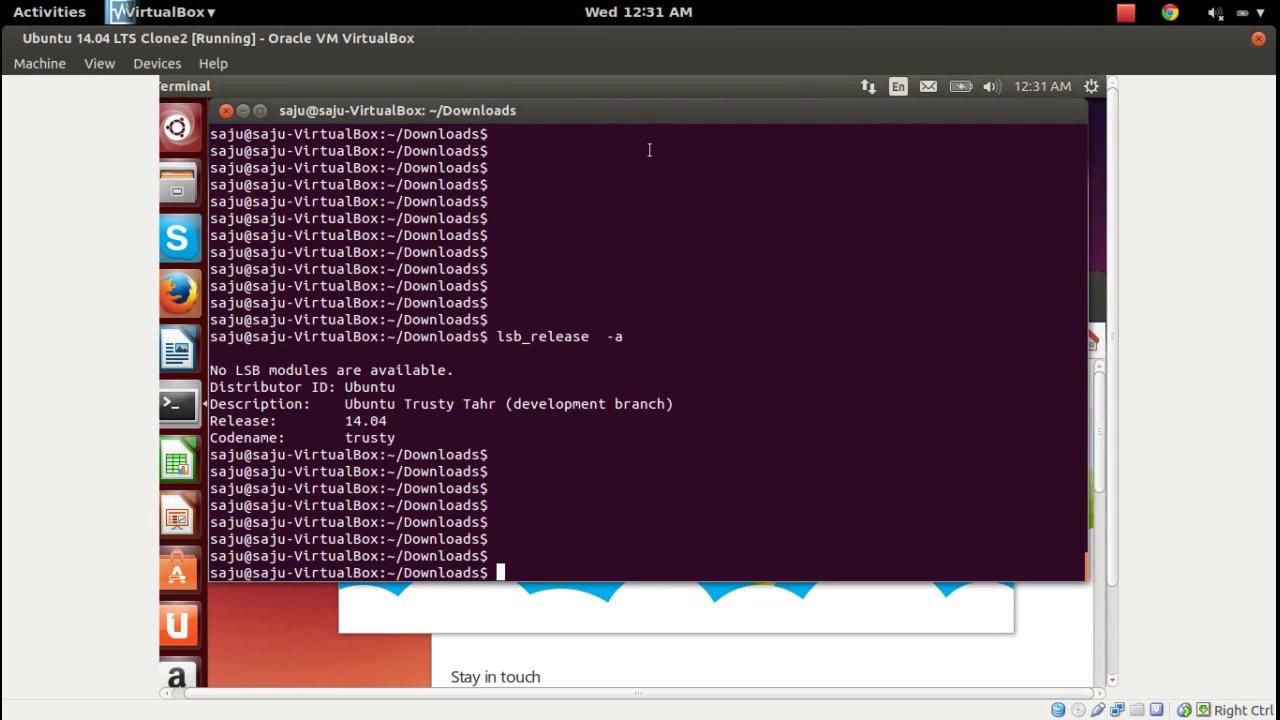
double_click(721, 42)
click(986, 283)
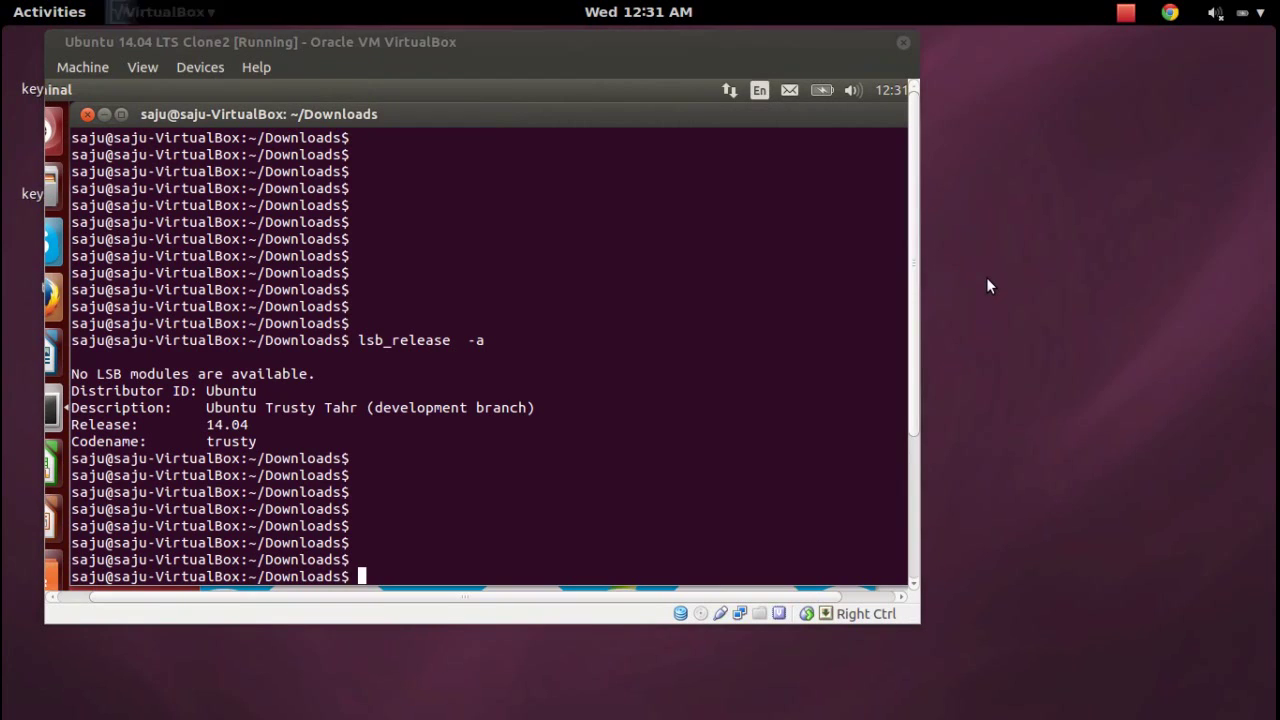